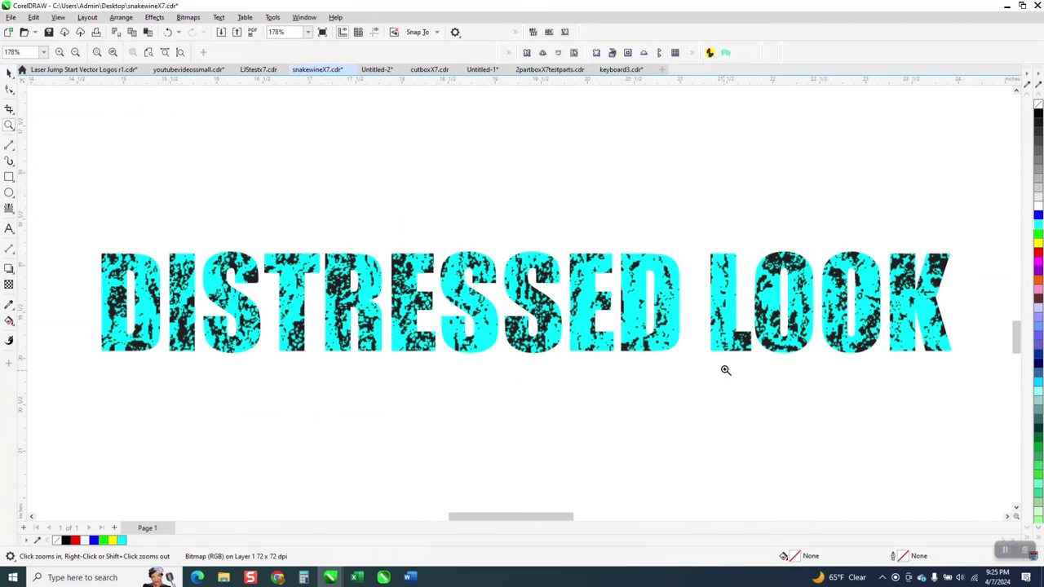
Step: Zoom out from 178% to 28% to show both DISTRESSED LOOK copies and both bark images
scroll(609, 238, "up", 3)
scroll(603, 253, "down", 6)
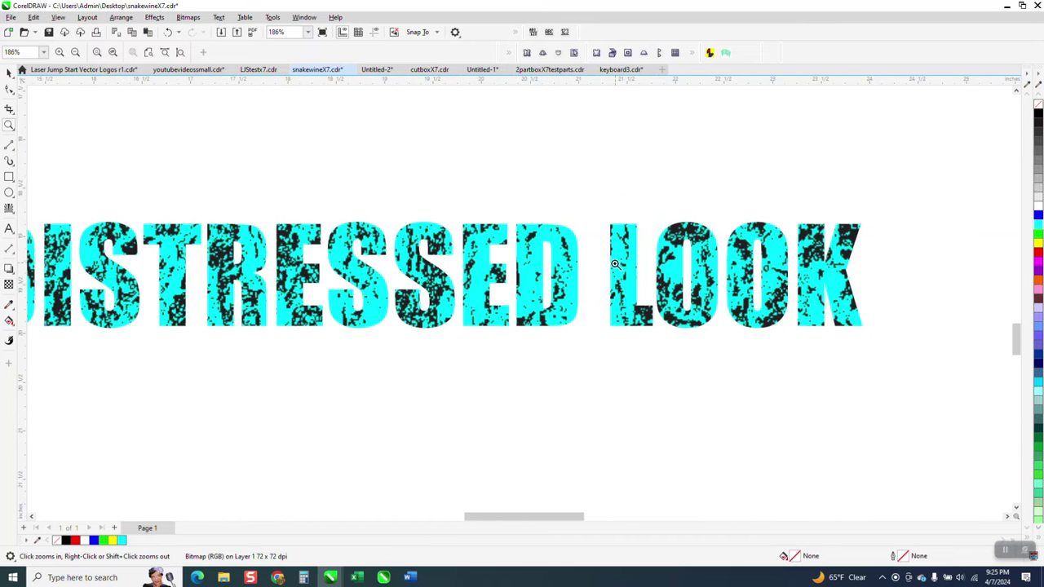
scroll(627, 301, "down", 4)
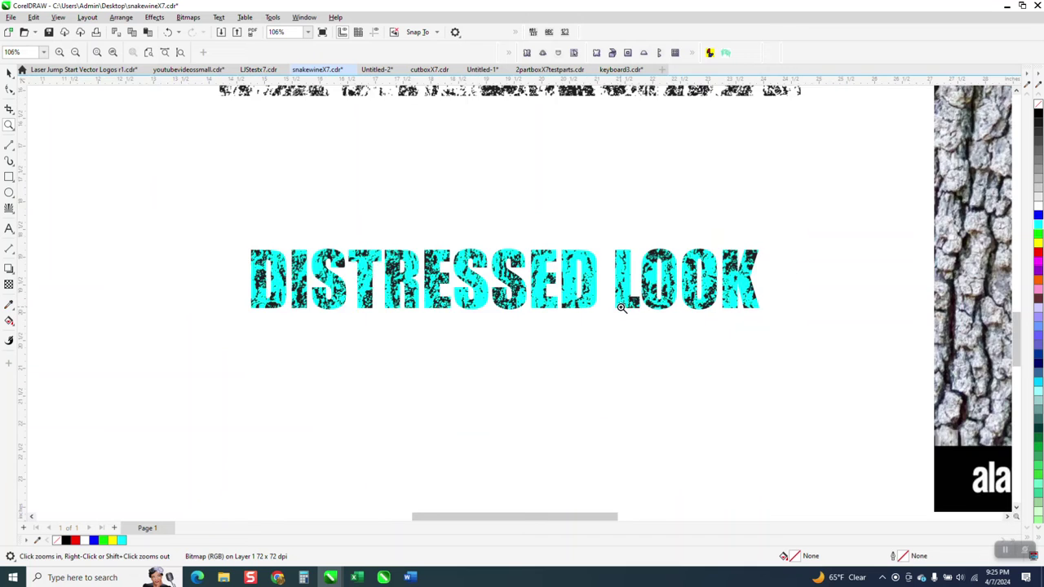
scroll(499, 327, "down", 4)
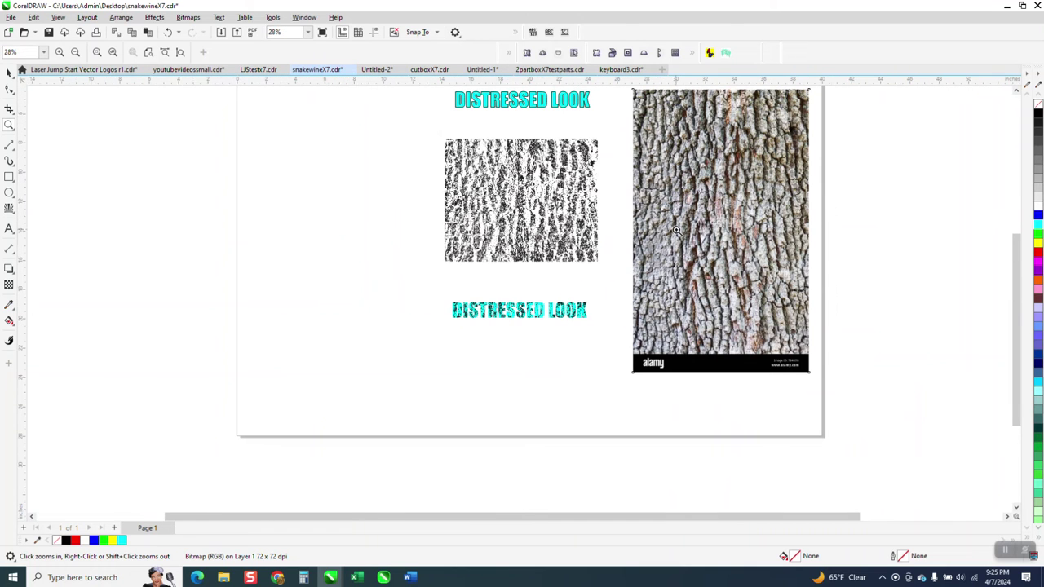
Step: Crop the bark photo to a square of texture, removing its black caption strip
left_click(9, 73)
left_click_drag(675, 194, 687, 222)
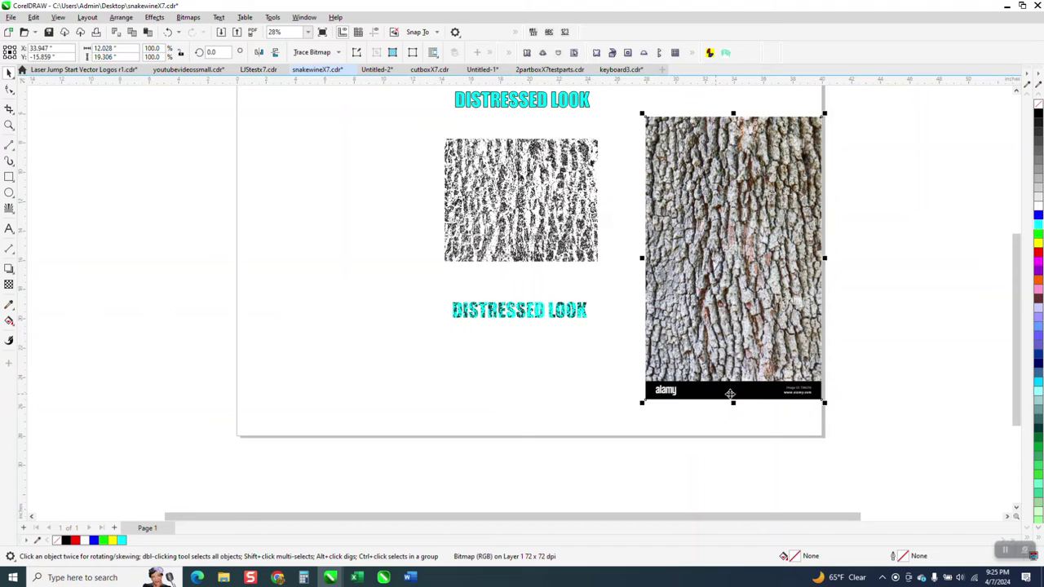
left_click(9, 108)
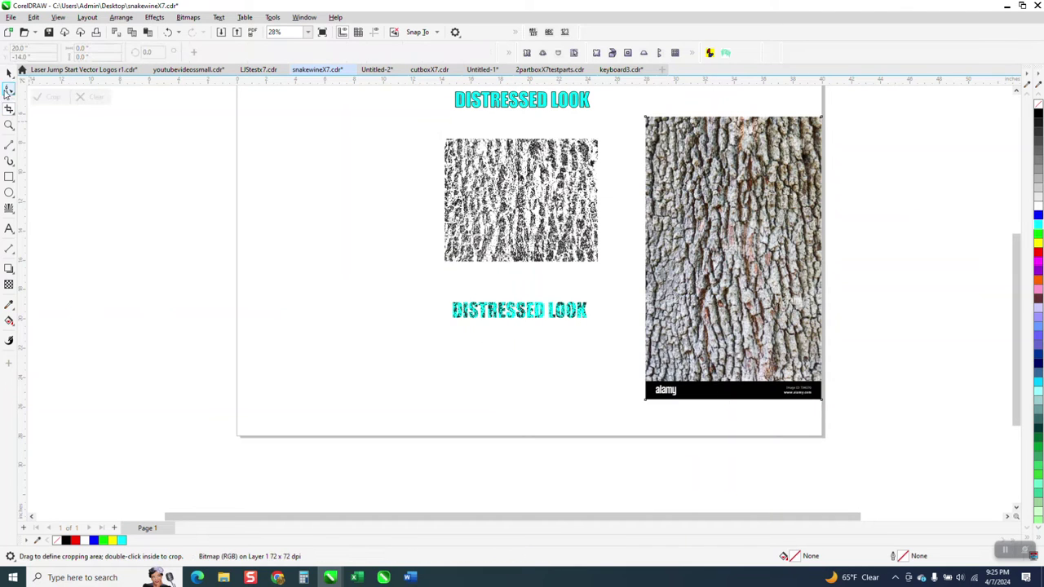
left_click(9, 73)
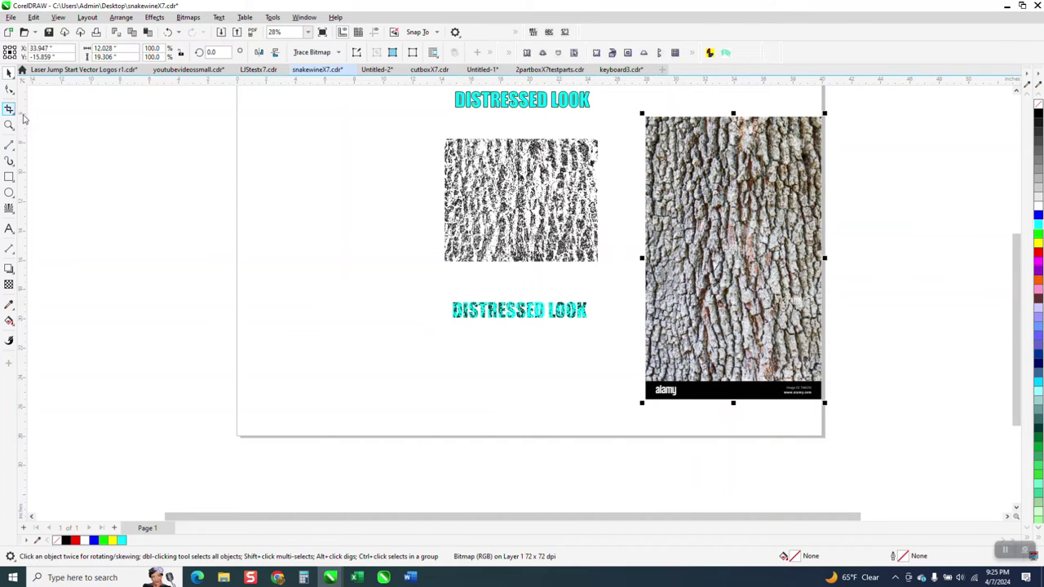
left_click(9, 108)
left_click_drag(656, 141, 810, 284)
left_click(51, 98)
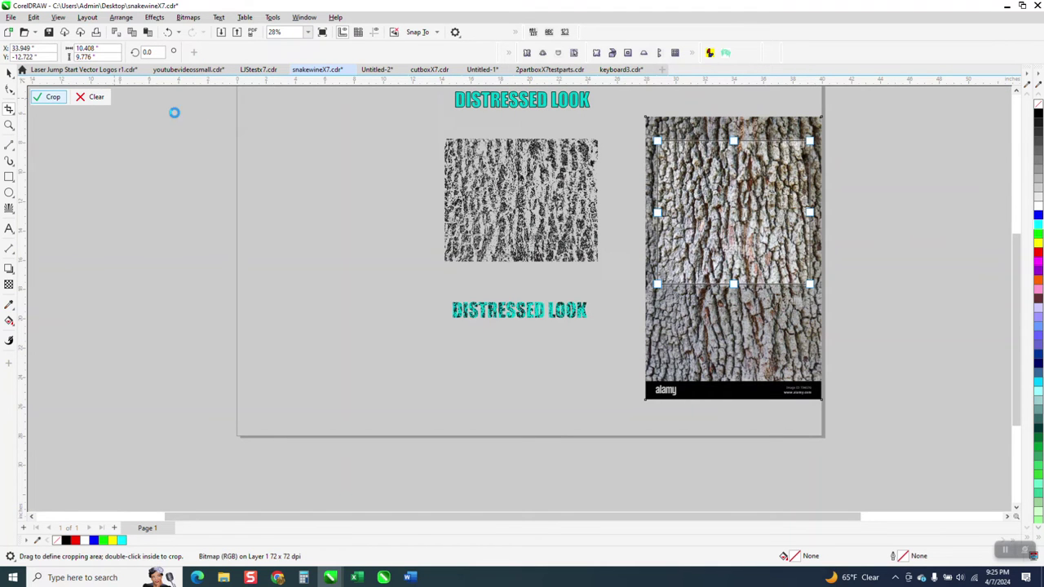
Step: Move the cropped bark beside the black texture and convert it to Grayscale (8-bit)
left_click(9, 72)
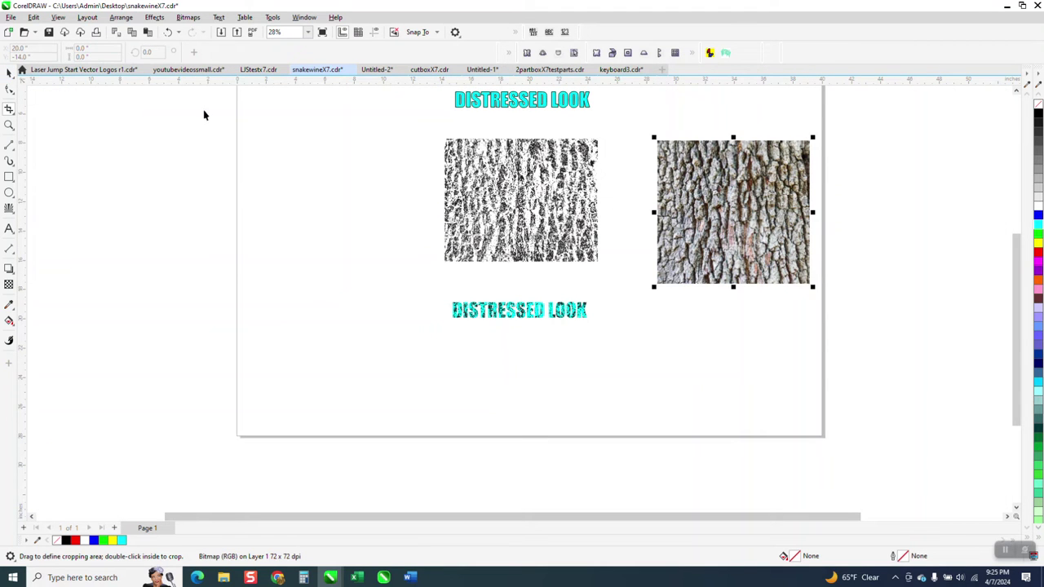
left_click_drag(703, 194, 661, 180)
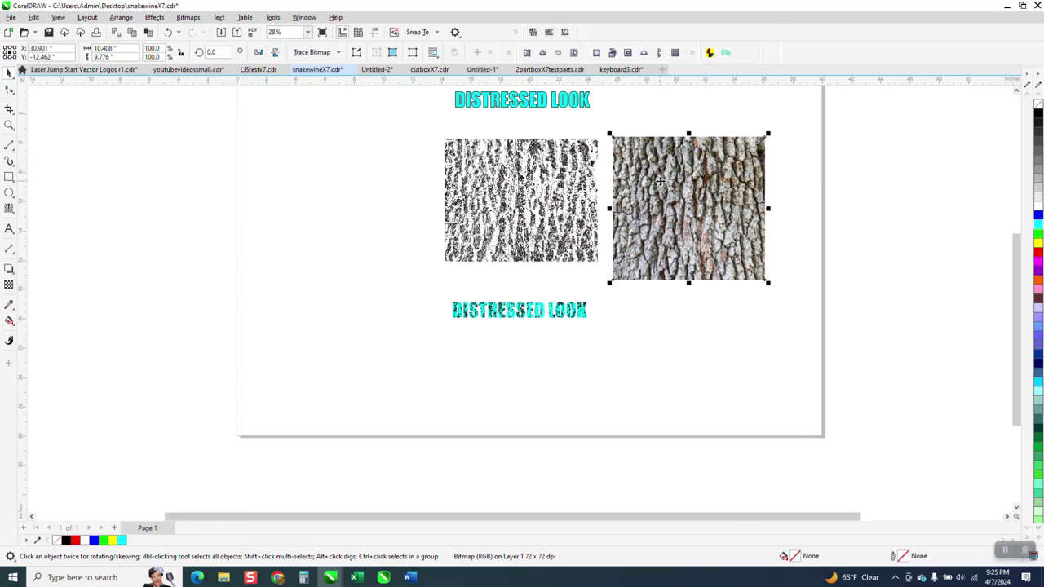
left_click(190, 17)
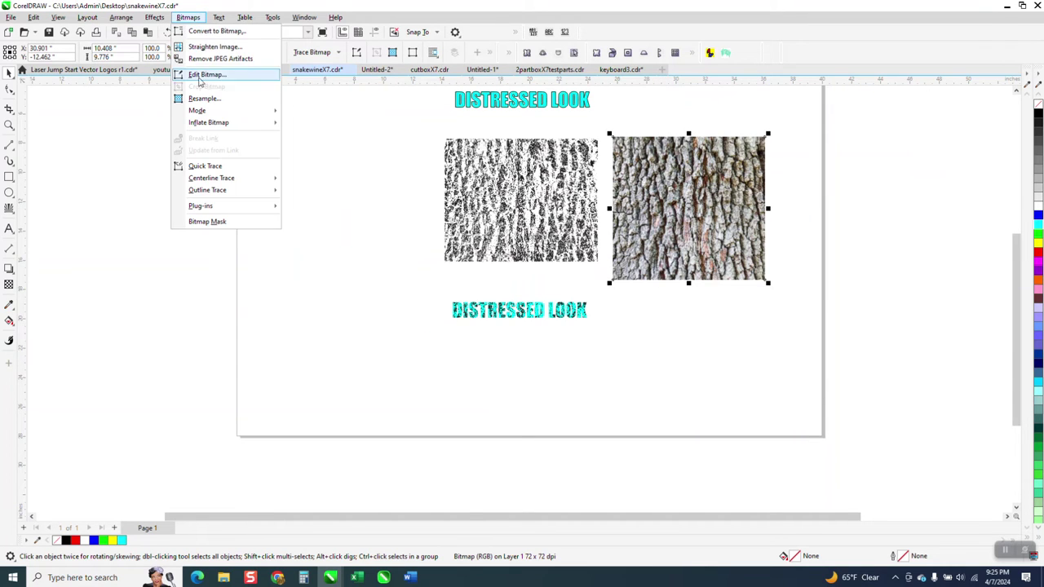
mouse_move(200, 111)
left_click(318, 125)
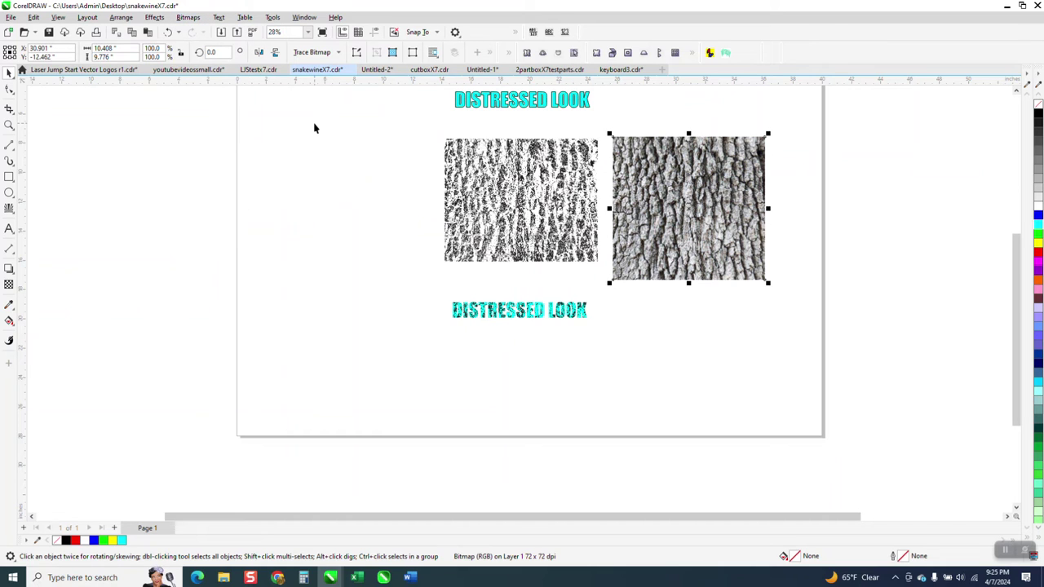
Step: Shape the Tone Curve so the grayscale bark turns light with high-contrast dark cracks
left_click(149, 18)
mouse_move(171, 61)
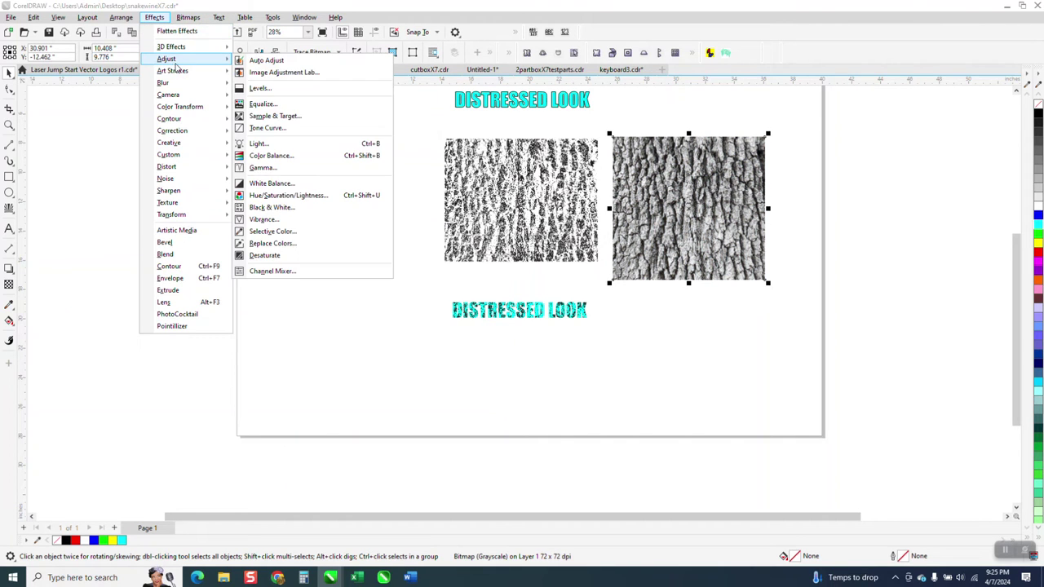
left_click(270, 131)
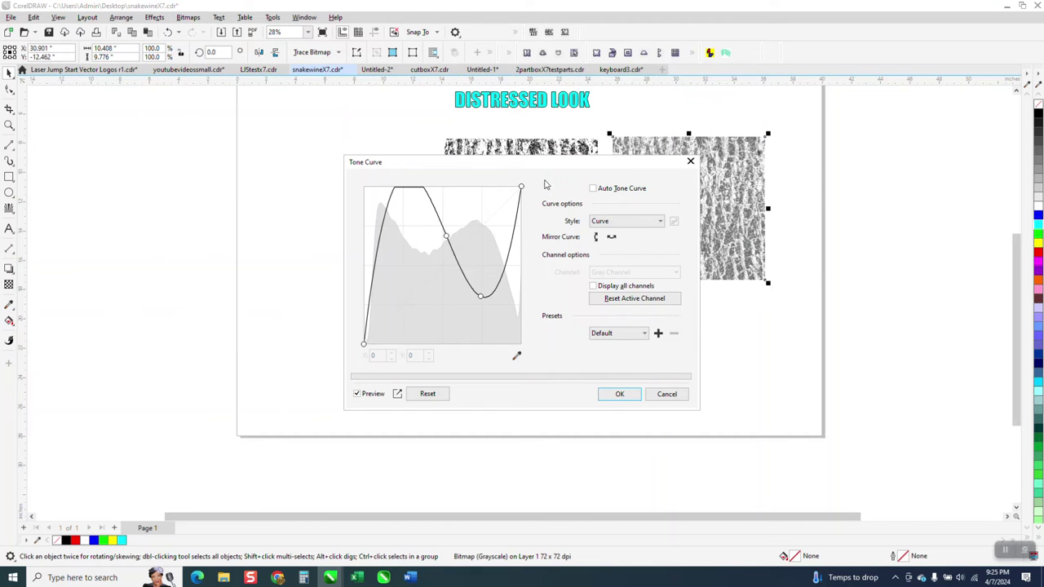
left_click_drag(622, 168, 551, 194)
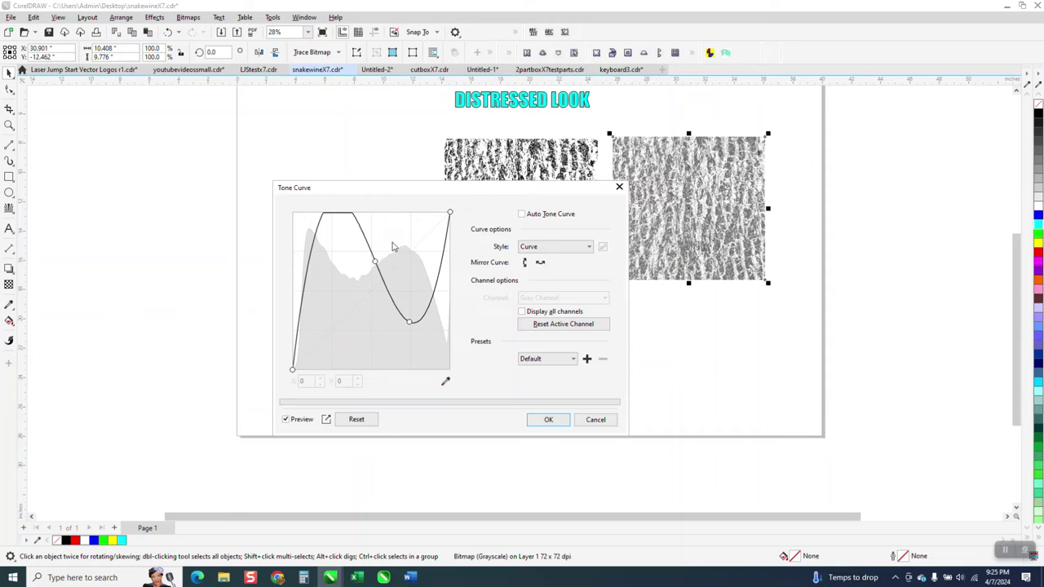
left_click_drag(376, 264, 322, 236)
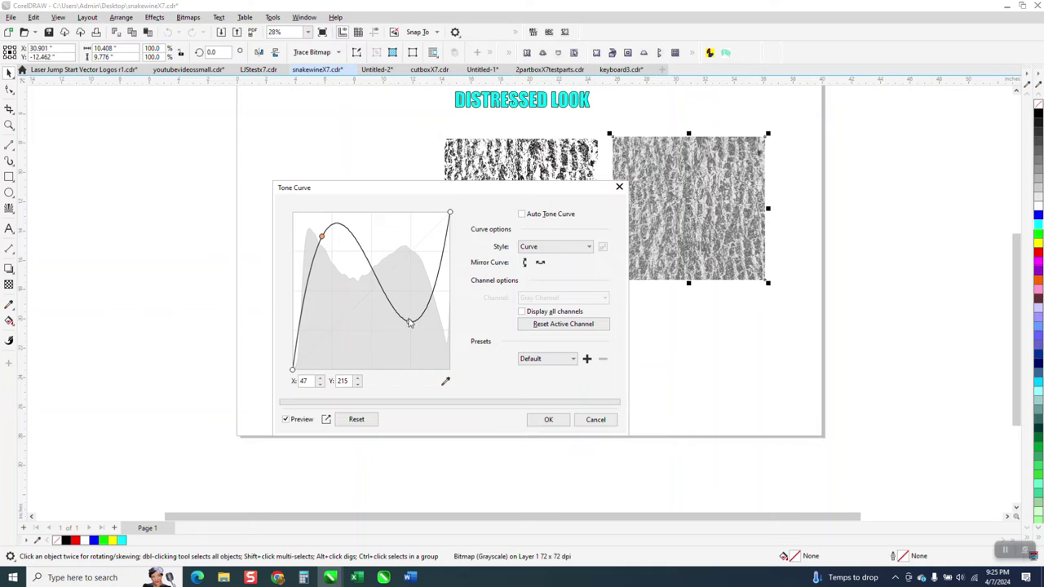
left_click_drag(410, 325, 373, 331)
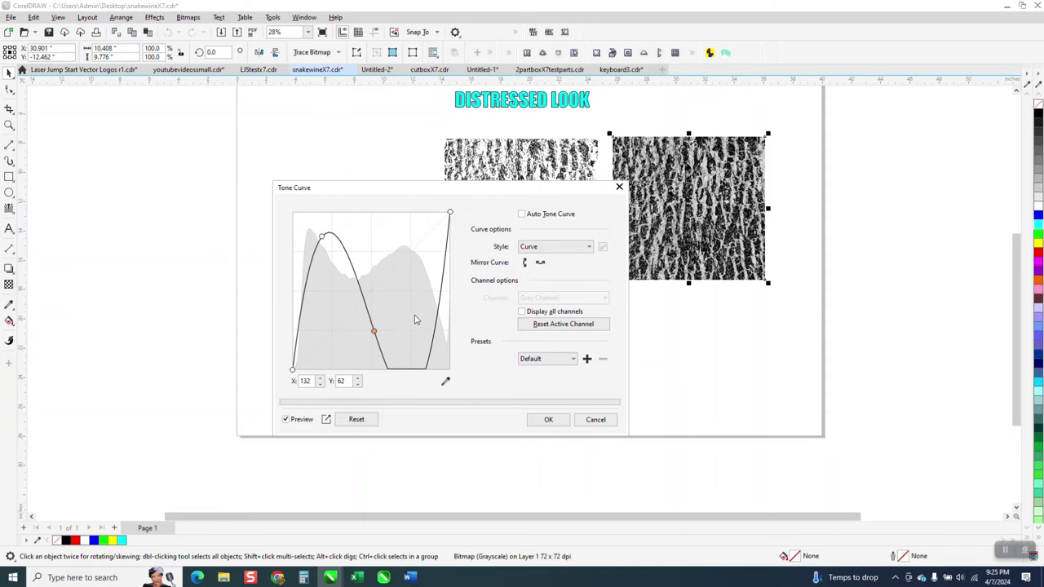
left_click(450, 212)
left_click_drag(373, 333, 391, 260)
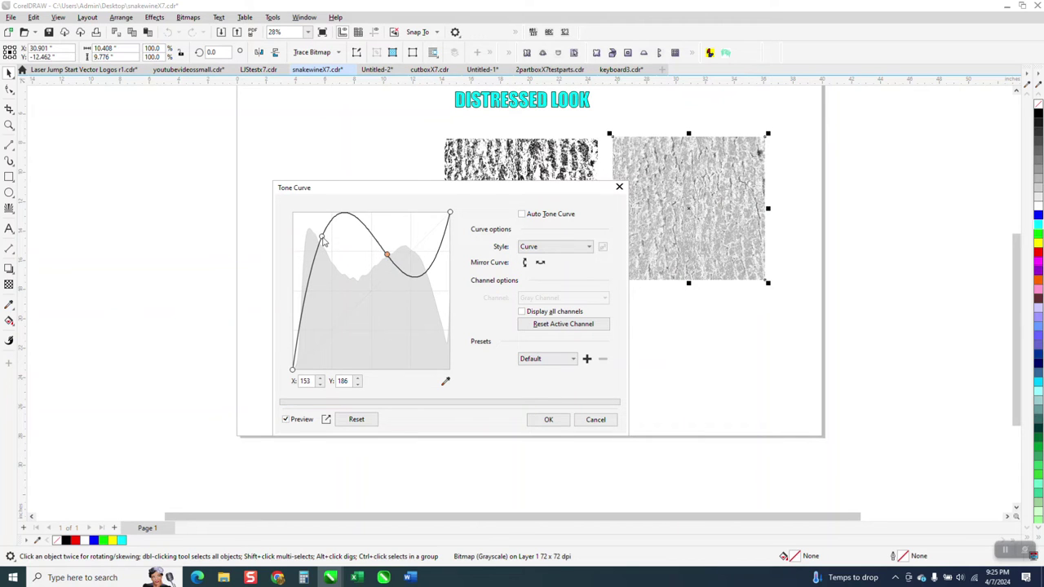
left_click_drag(323, 240, 319, 308)
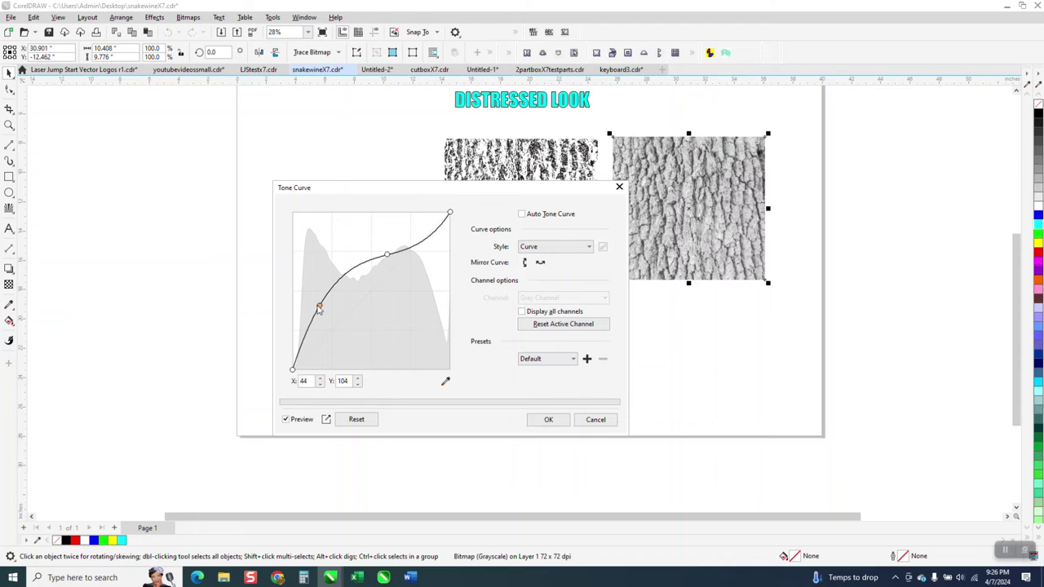
left_click_drag(389, 259, 357, 245)
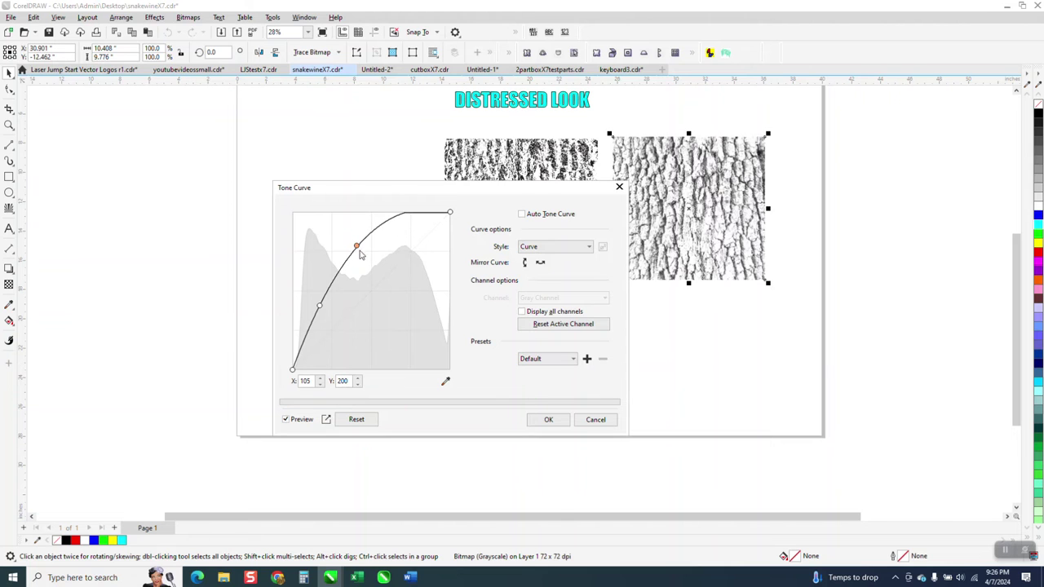
Step: Apply the tone curve, then convert the bark to 1-bit Line Art with threshold 184
left_click(548, 420)
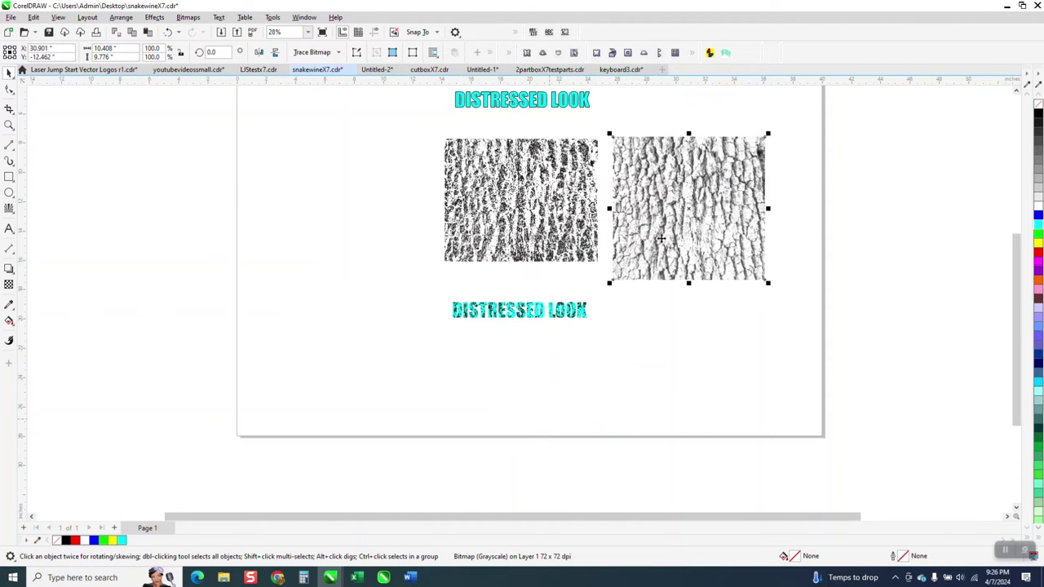
left_click(187, 17)
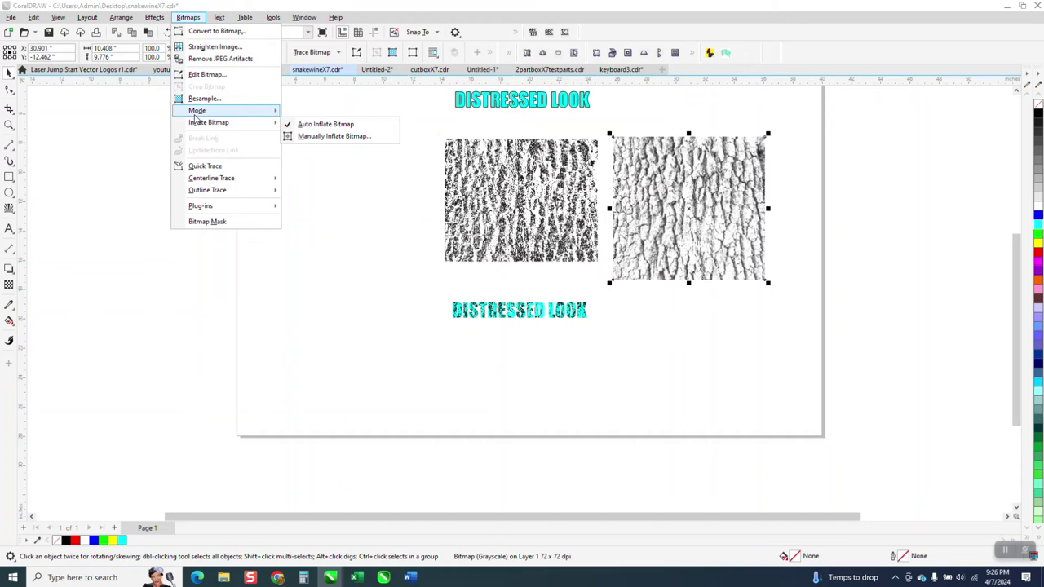
mouse_move(197, 114)
left_click(341, 113)
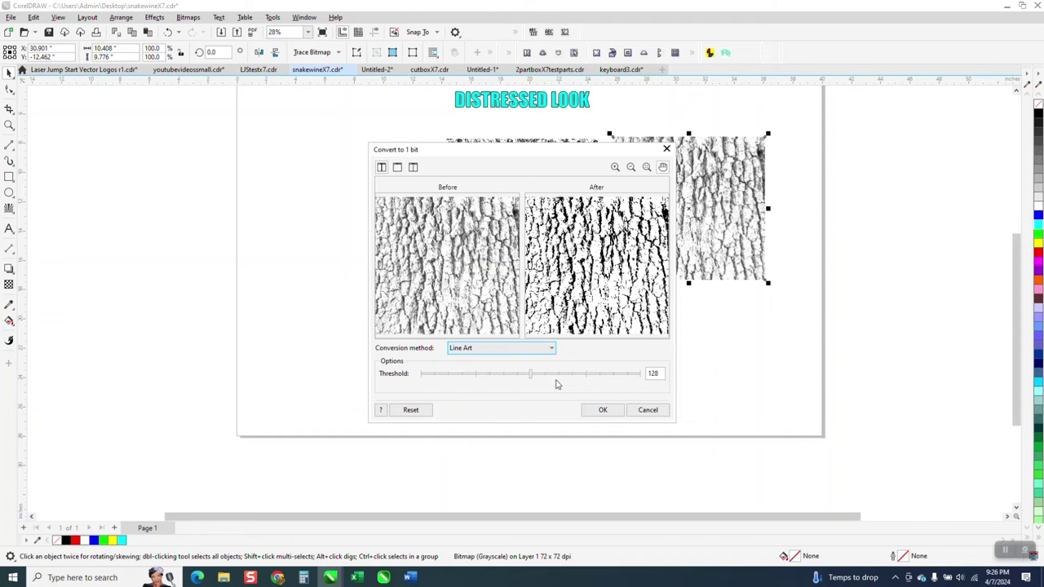
left_click_drag(531, 377, 581, 375)
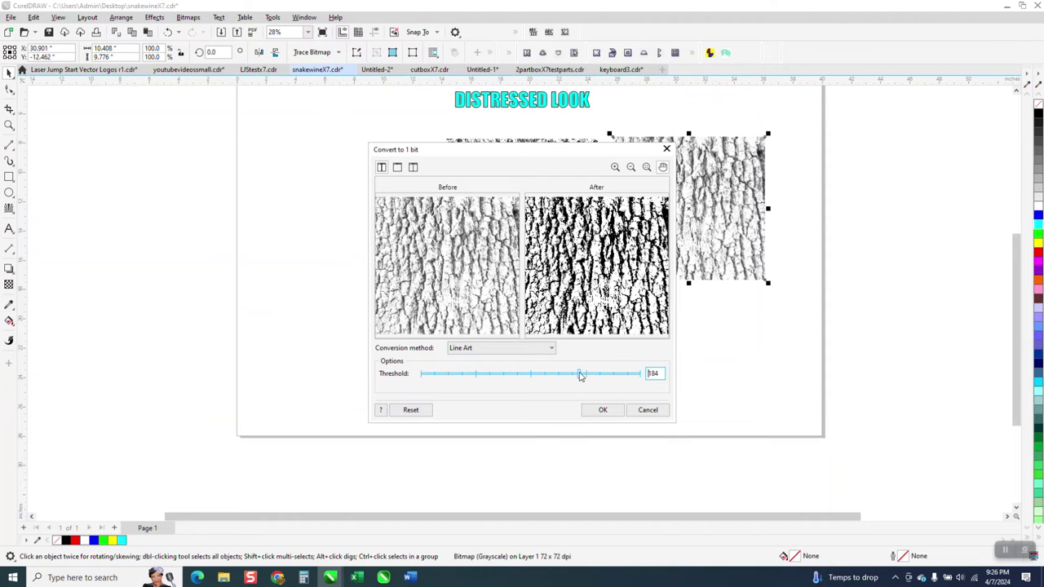
left_click(603, 410)
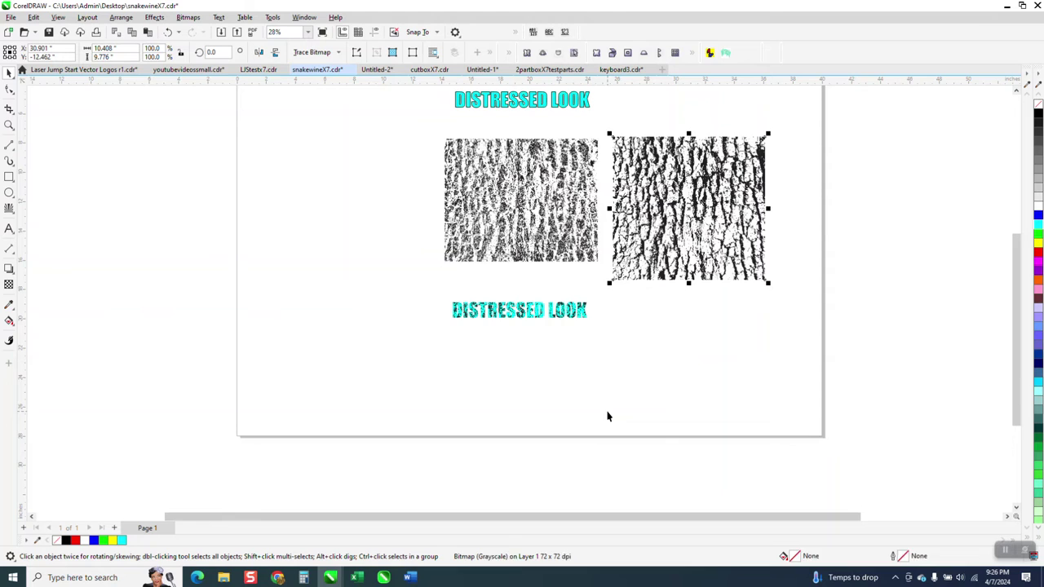
Step: Move the bark beside the lower text, reposition the upper text, and type a letter S
left_click_drag(684, 219, 687, 324)
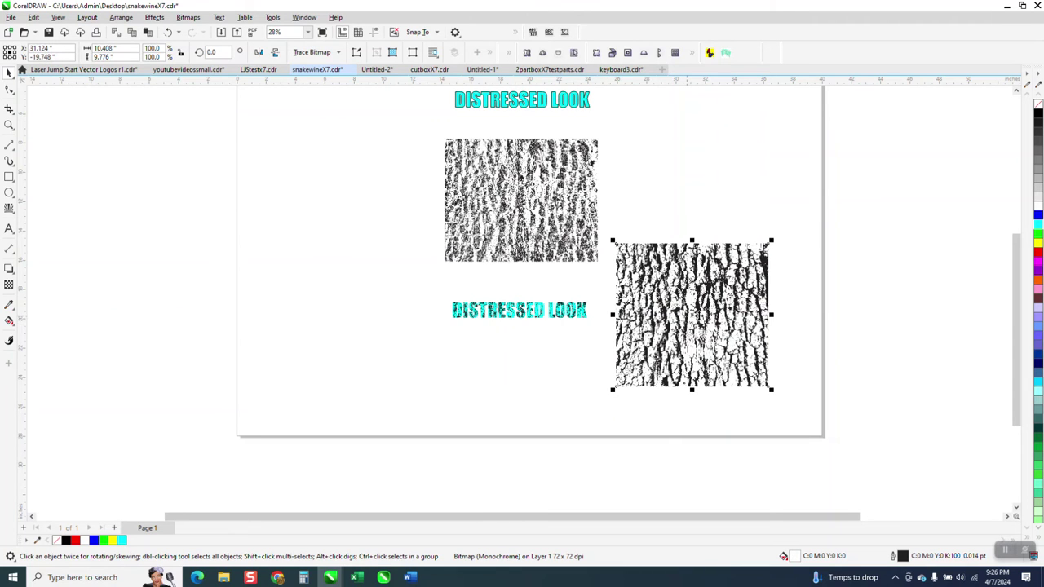
left_click_drag(559, 104, 746, 217)
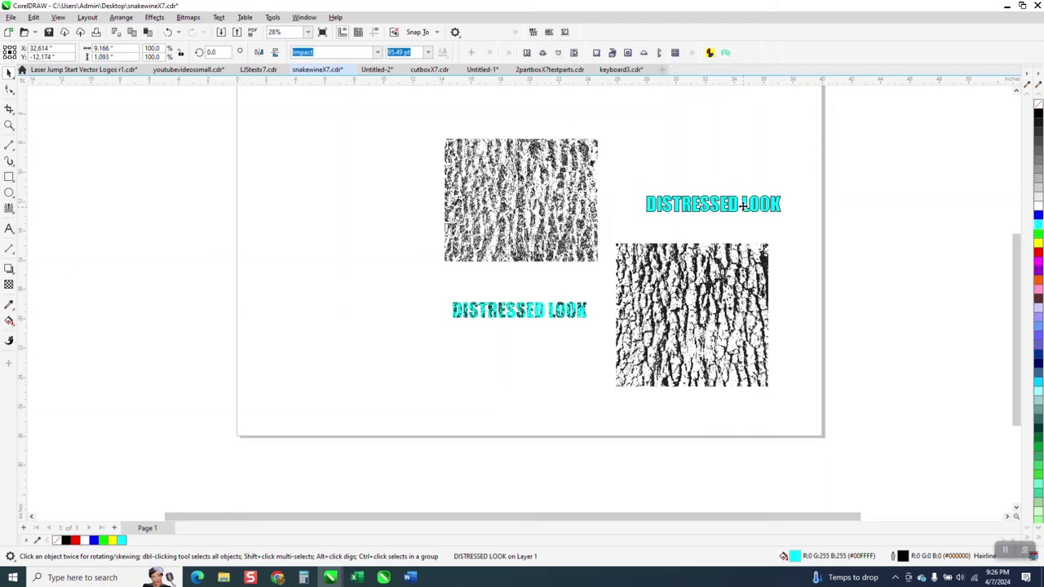
left_click(9, 229)
left_click(321, 292)
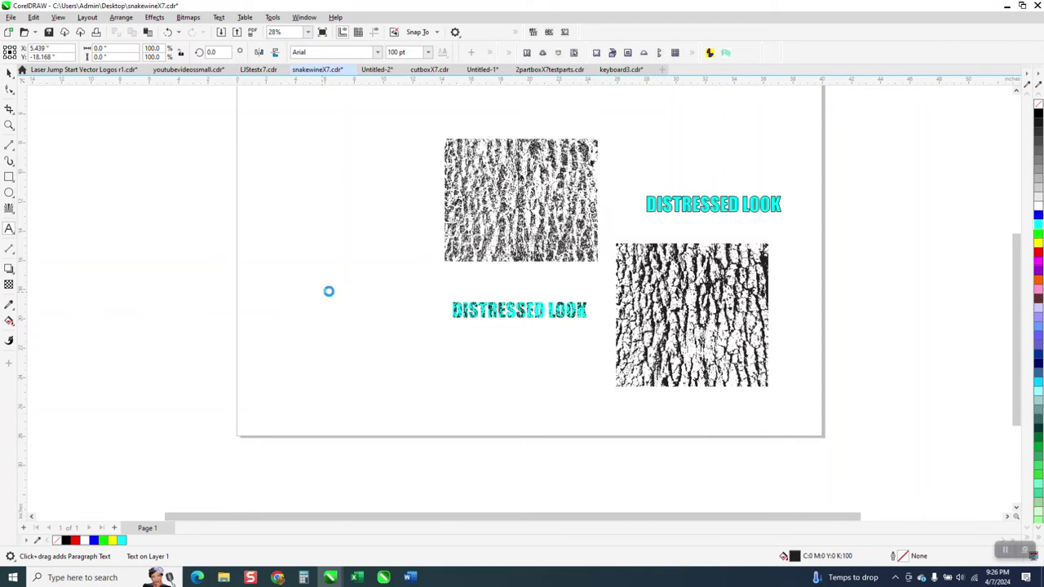
type("S")
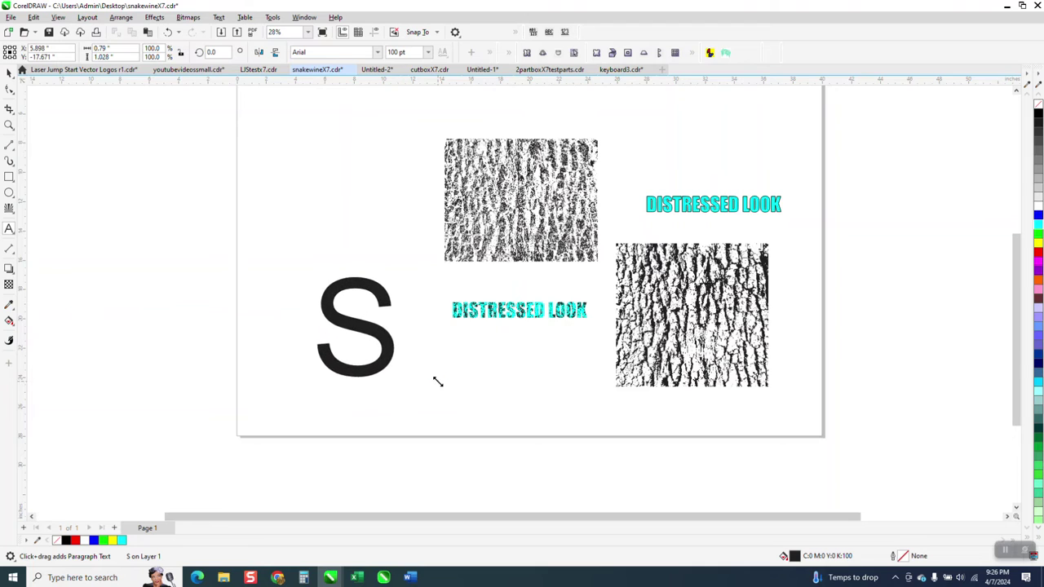
Step: Set the S in Impact, move it onto the lower bark texture, and fill it cyan
left_click(299, 52)
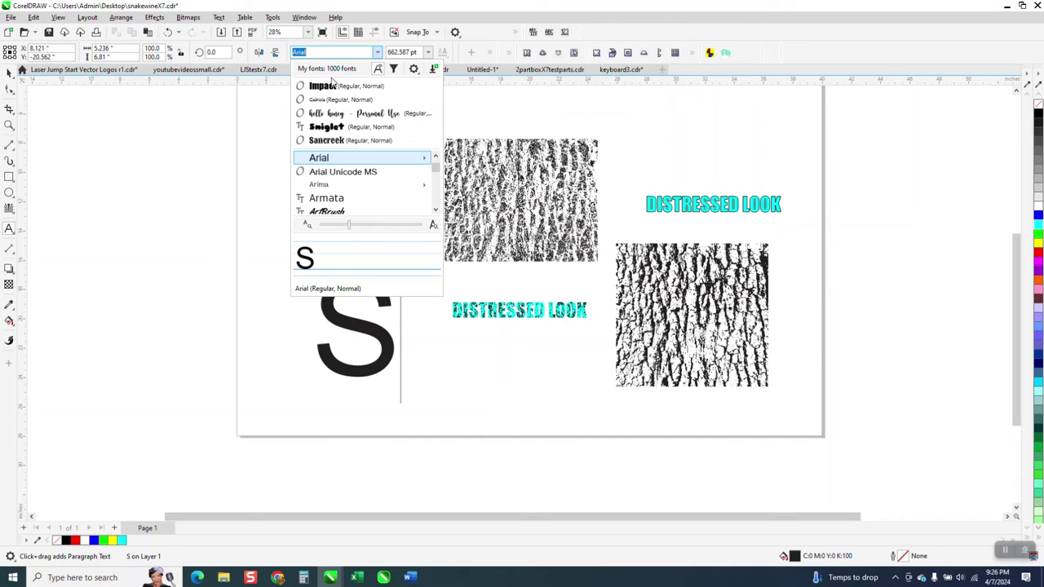
left_click(330, 86)
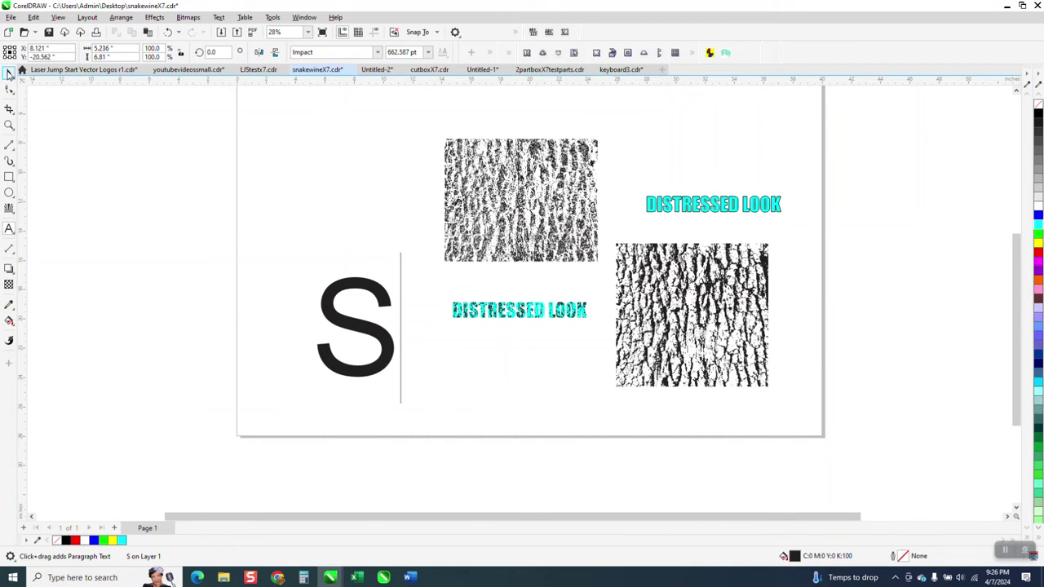
left_click(8, 72)
left_click(378, 52)
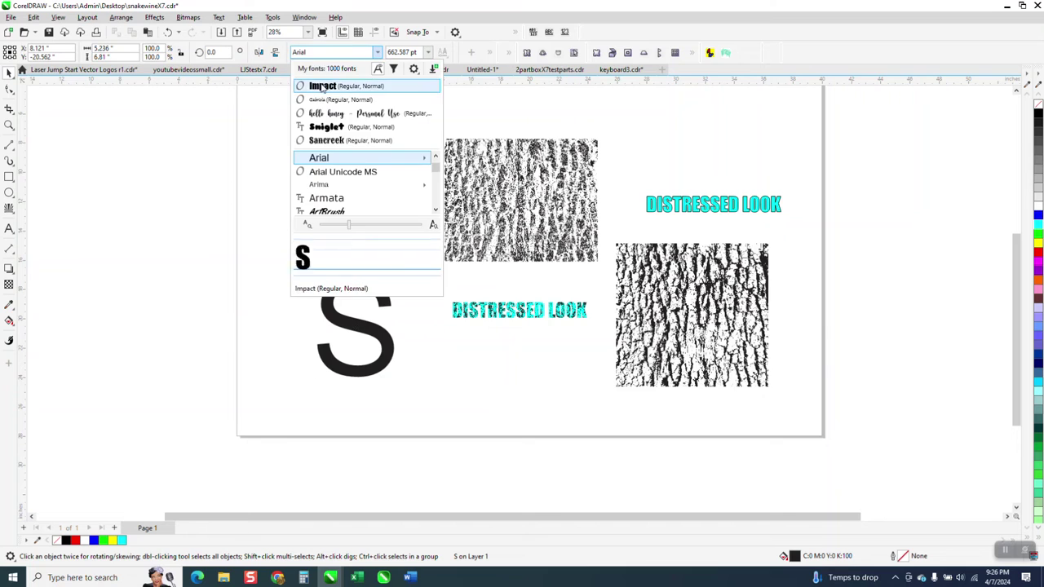
left_click(330, 84)
left_click_drag(355, 320, 694, 308)
left_click(1038, 224)
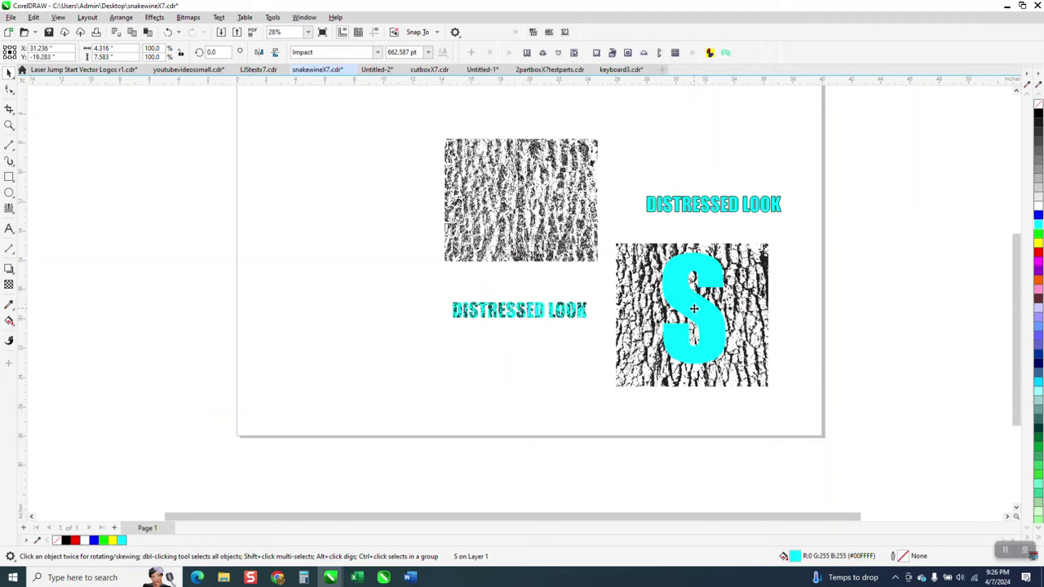
Step: Zoom in around the S and bark, and set the nudge distance to 12 inches
left_click(9, 125)
left_click_drag(603, 243, 820, 422)
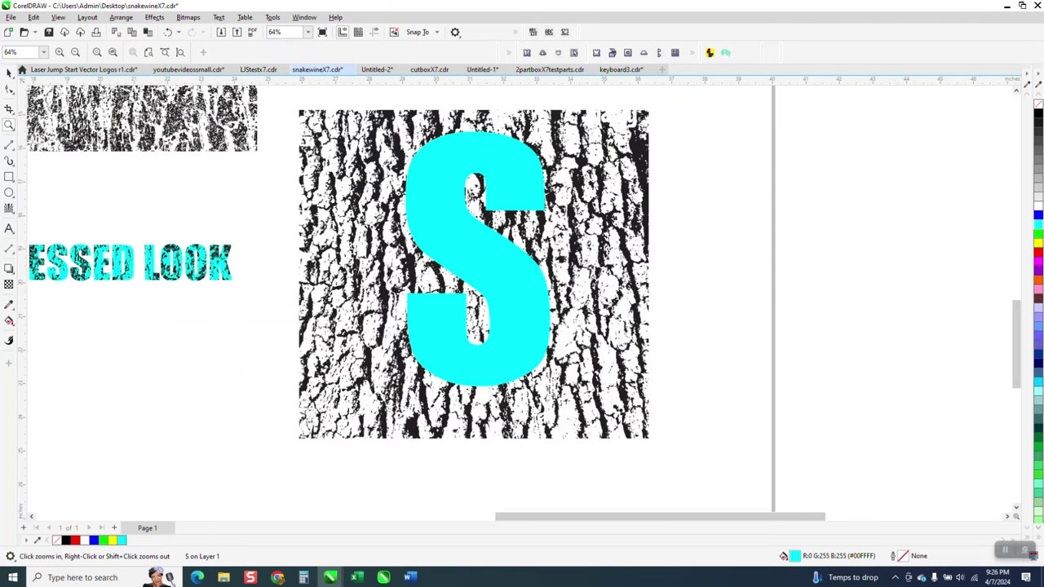
left_click(9, 72)
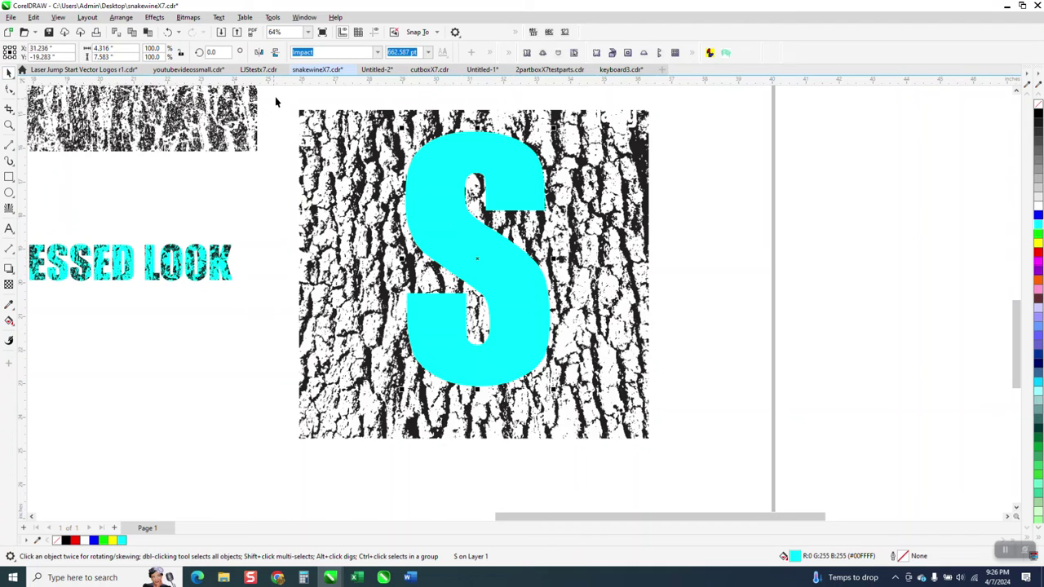
left_click(425, 156)
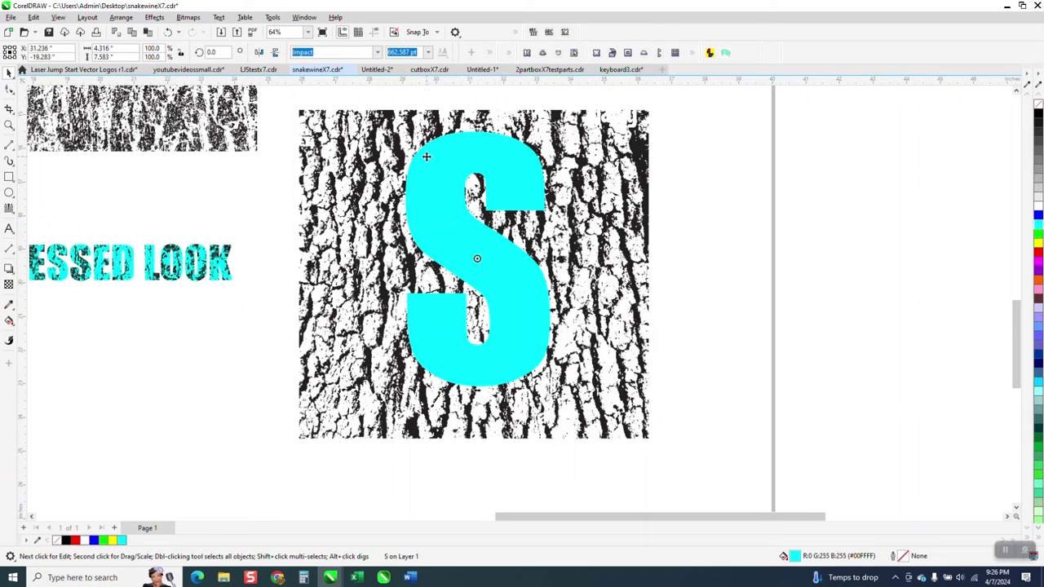
left_click(421, 120)
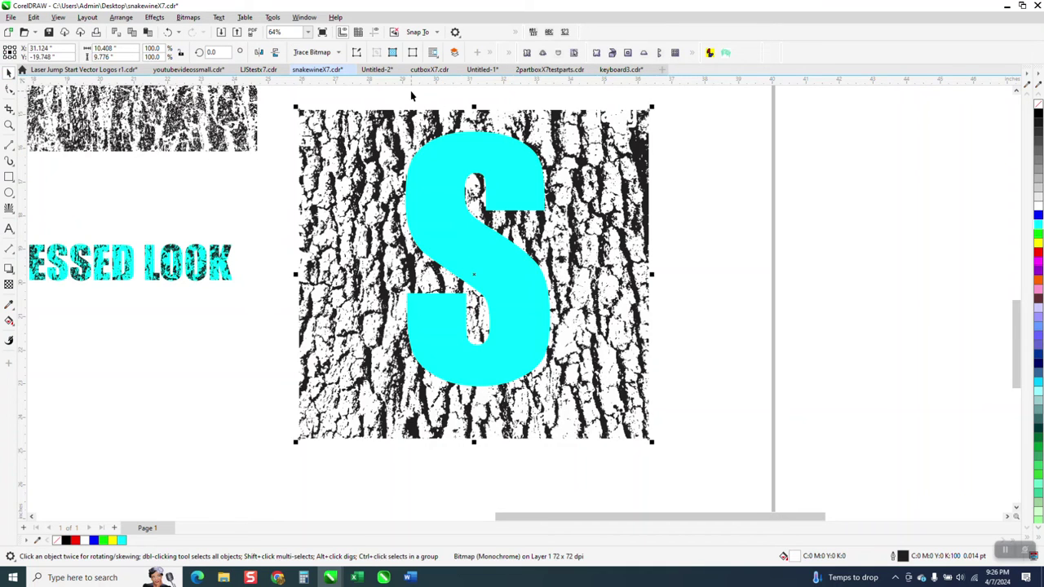
left_click(410, 95)
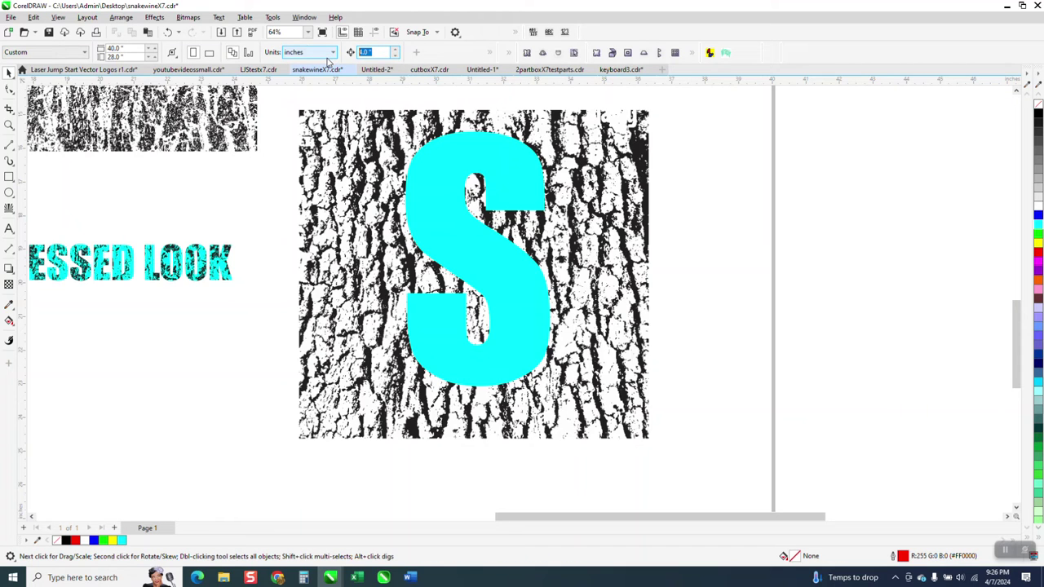
type("12")
key("Return")
Step: Intersect the S with the bark texture and nudge the resulting bark S 12 inches right
key("Tab")
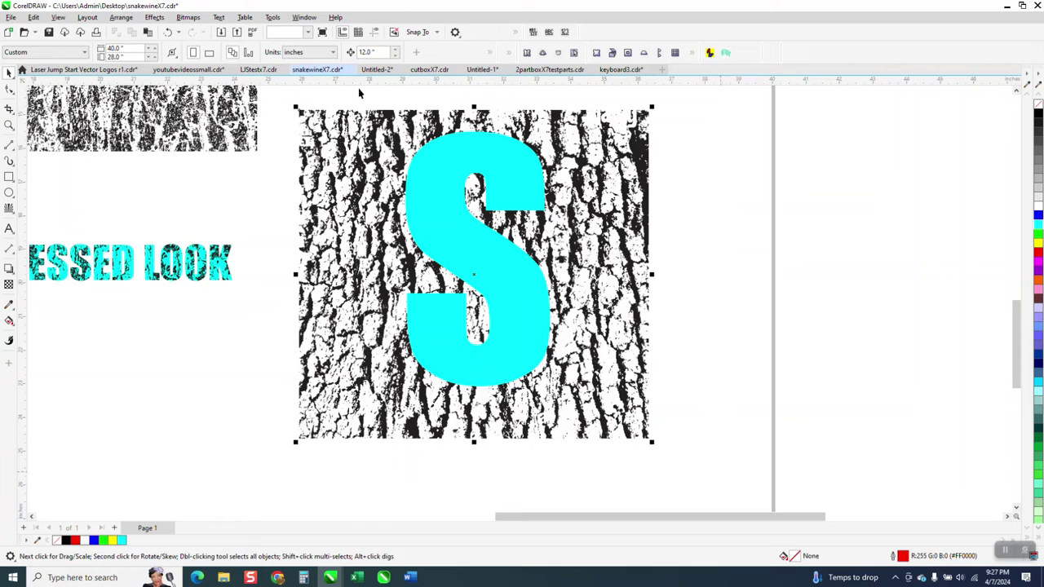
left_click(350, 52)
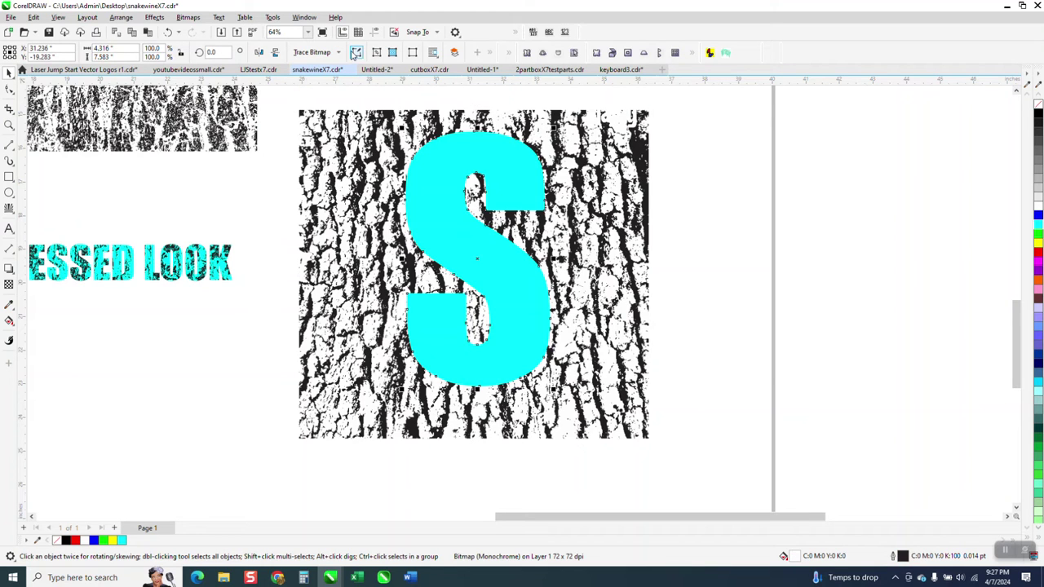
key("Right")
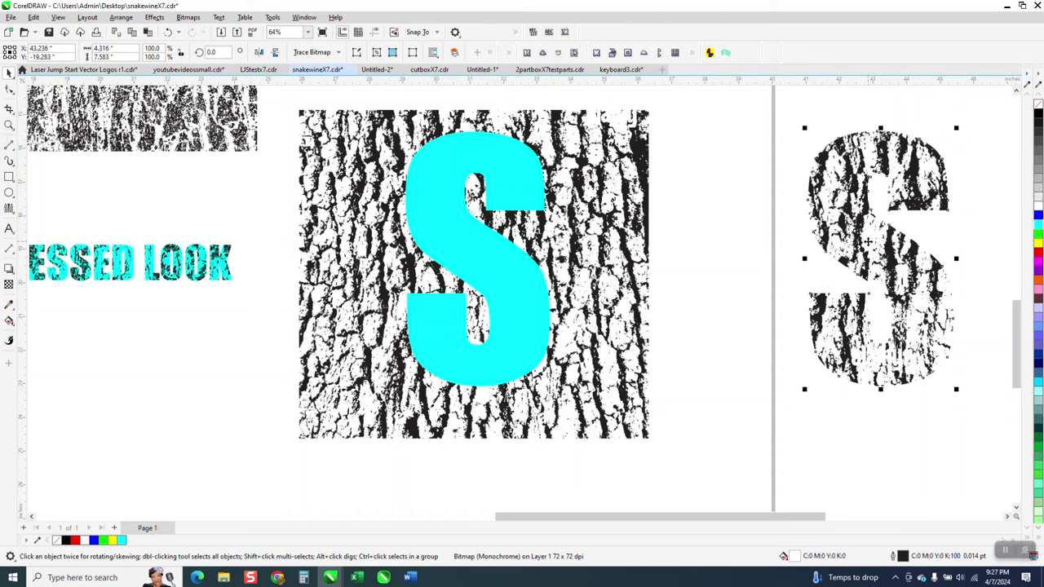
Step: Colour the bark S cyan and draw a black-filled rectangle around it
left_click(1038, 226)
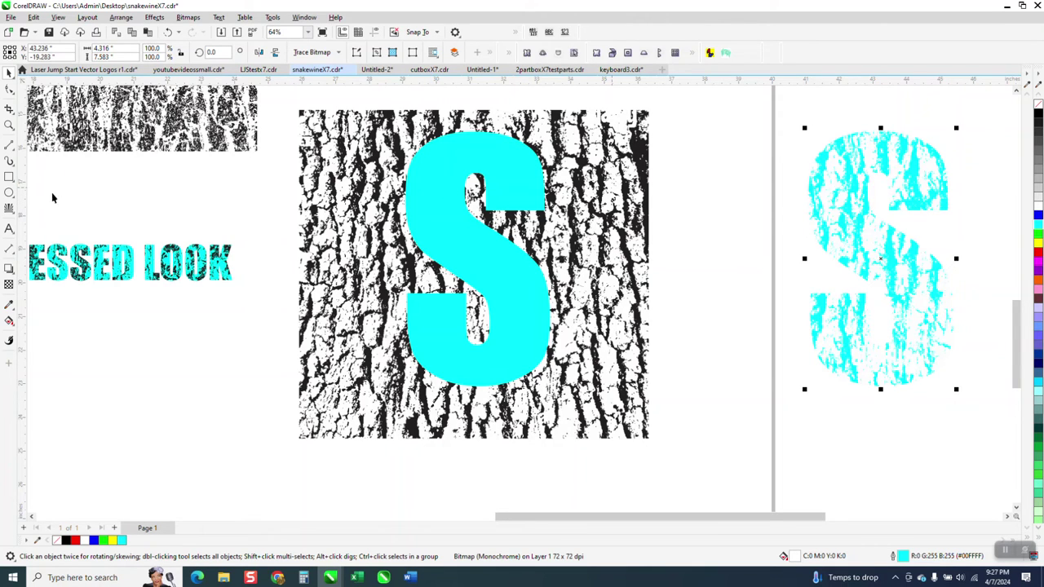
left_click(9, 177)
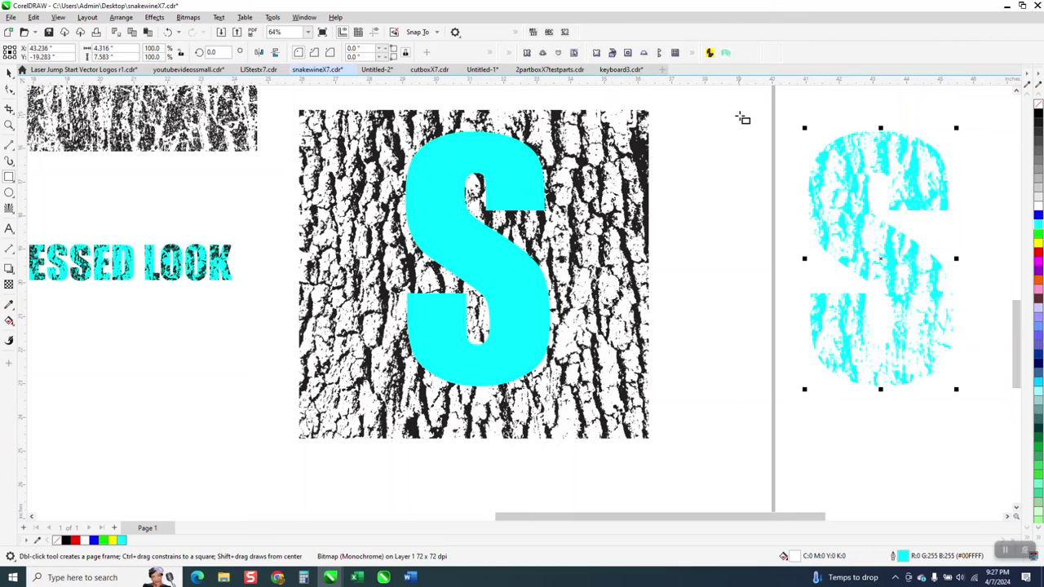
mouse_move(743, 108)
left_mouse_down()
mouse_move(985, 386)
mouse_move(994, 417)
left_mouse_up()
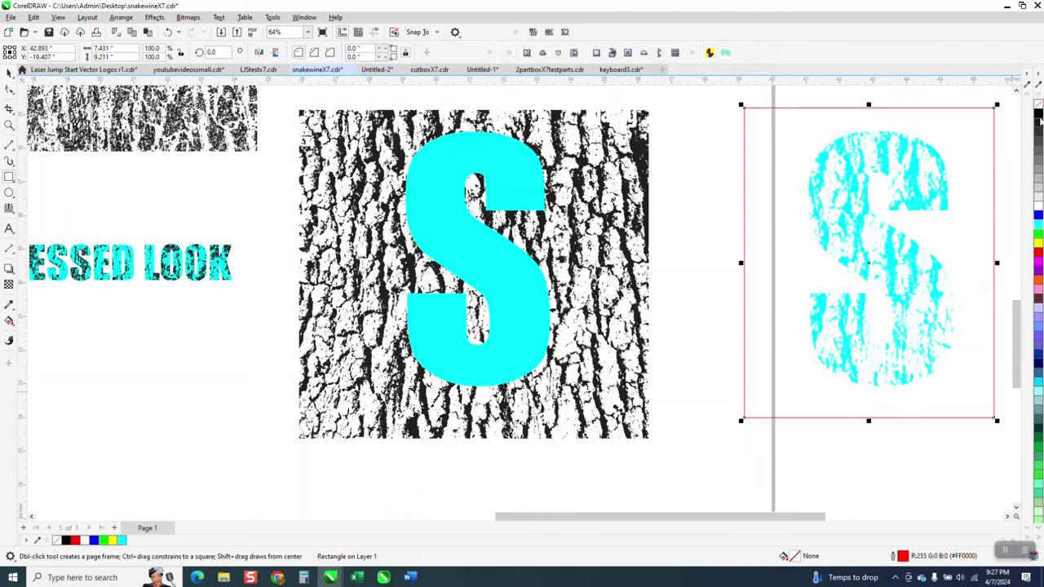
left_click(1039, 119)
left_click(122, 17)
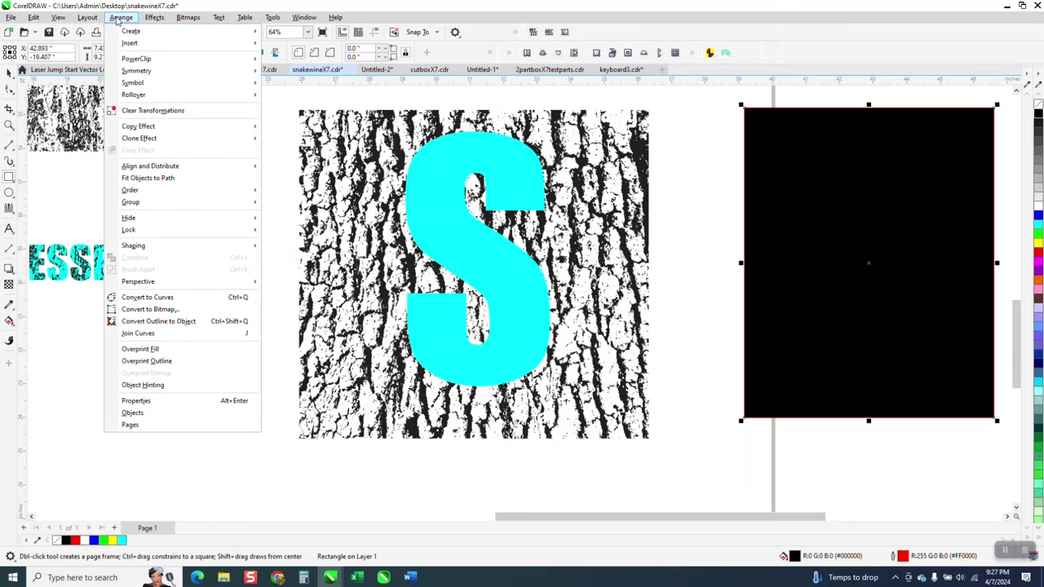
Step: Send the black rectangle to back of page and recolour the bark S cyan with black cracks
mouse_move(130, 190)
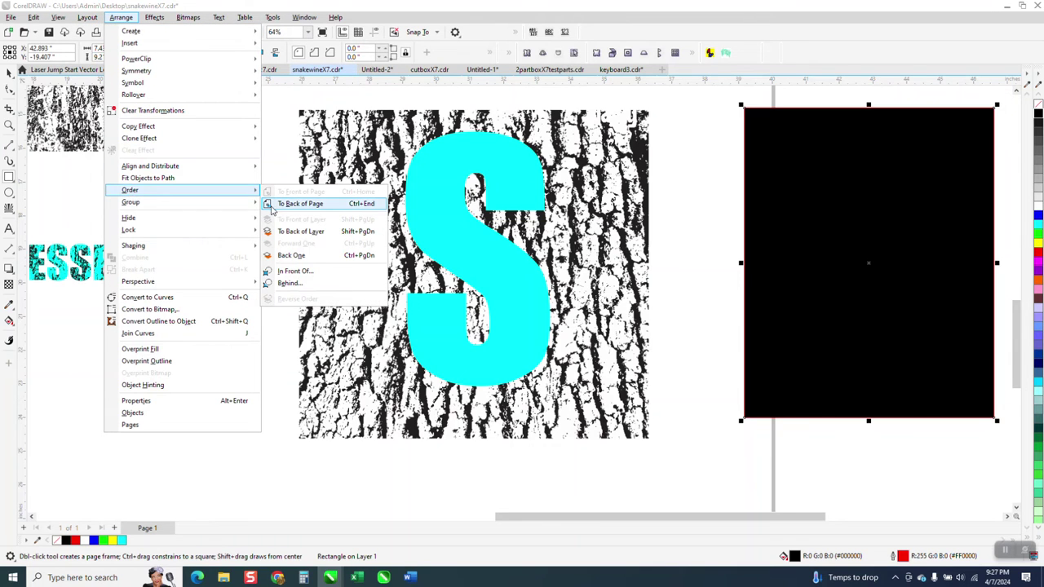
left_click(274, 204)
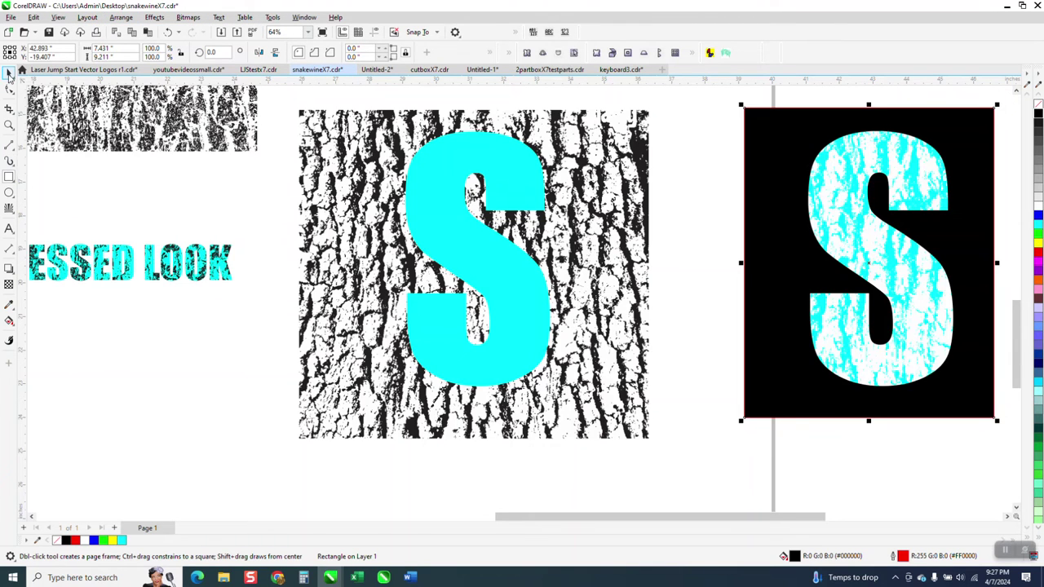
left_click(9, 72)
left_click(711, 206)
left_click(874, 237)
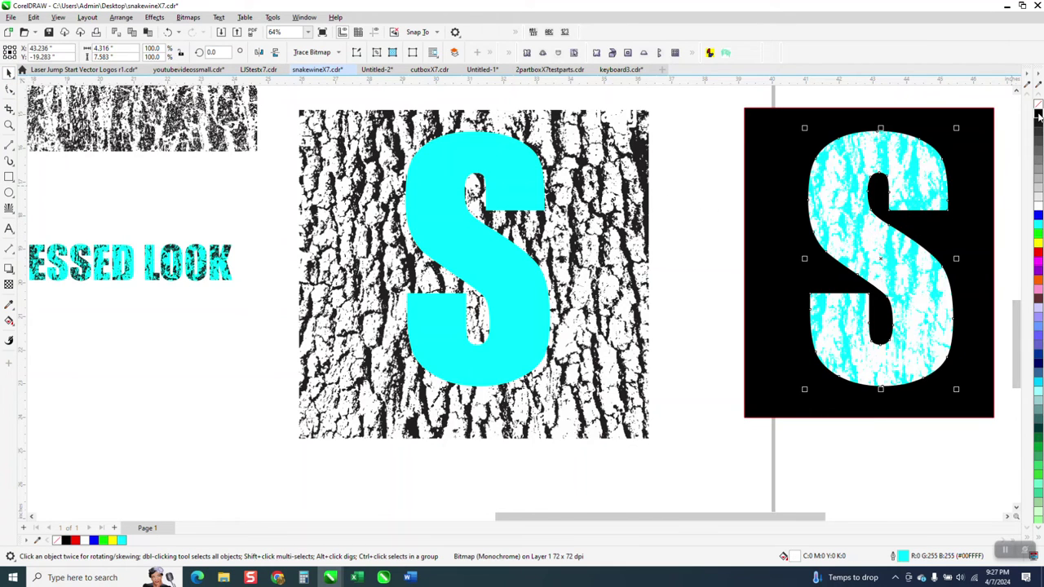
left_click(1038, 117)
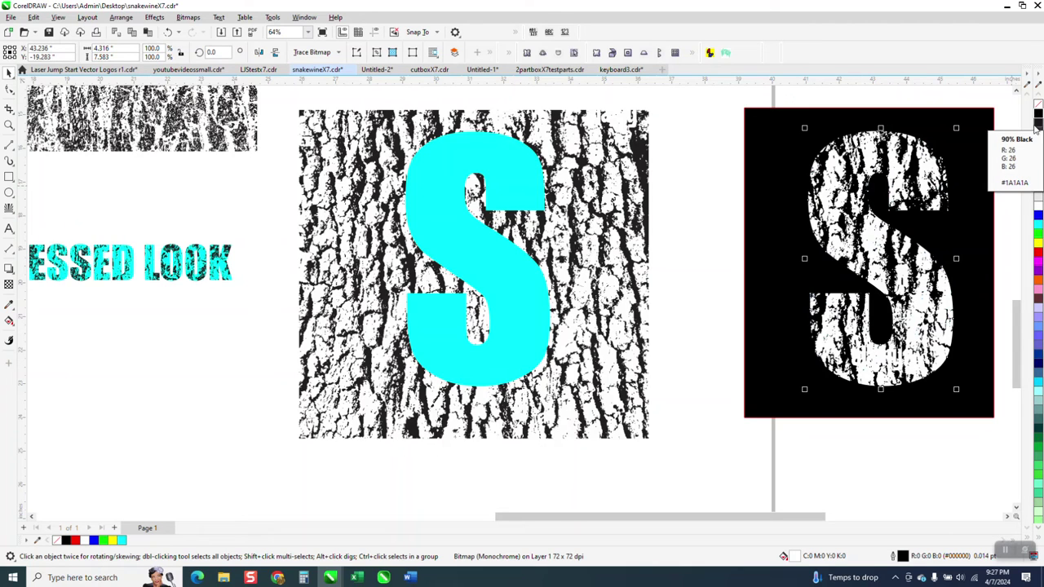
left_click(1038, 227)
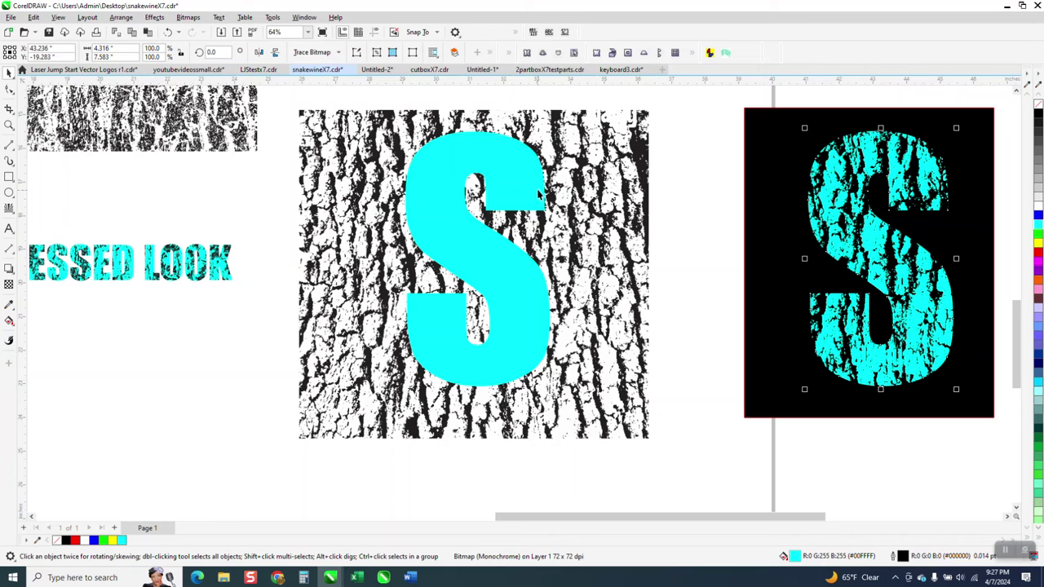
Step: Adjust the cyan S on the bark and move the black panel with its S further right
mouse_move(538, 193)
left_mouse_down()
mouse_move(366, 210)
mouse_move(269, 346)
mouse_move(241, 354)
mouse_move(444, 214)
mouse_move(556, 197)
left_mouse_up()
scroll(555, 197, "down", 3)
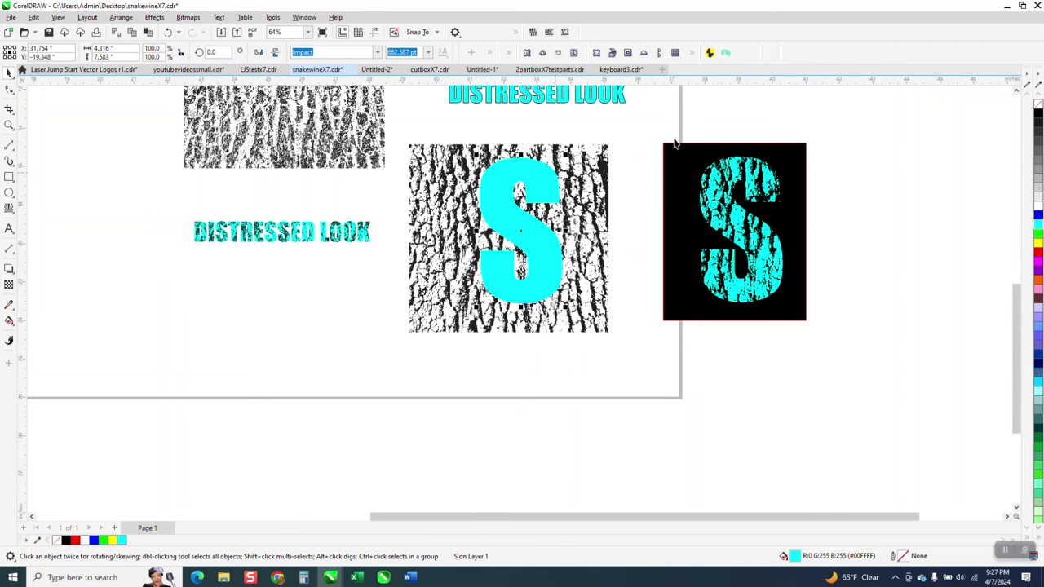
left_click_drag(657, 131, 864, 356)
left_click_drag(761, 236, 932, 232)
Step: Intersect the cyan S with the bark texture again and remove the original S's fill
left_click_drag(401, 133, 667, 334)
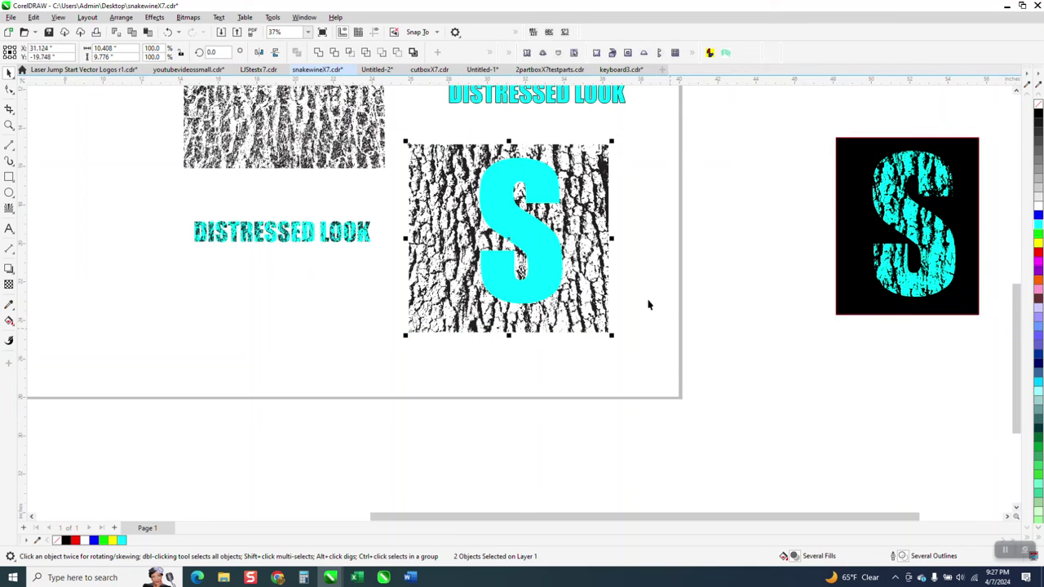
left_click(349, 53)
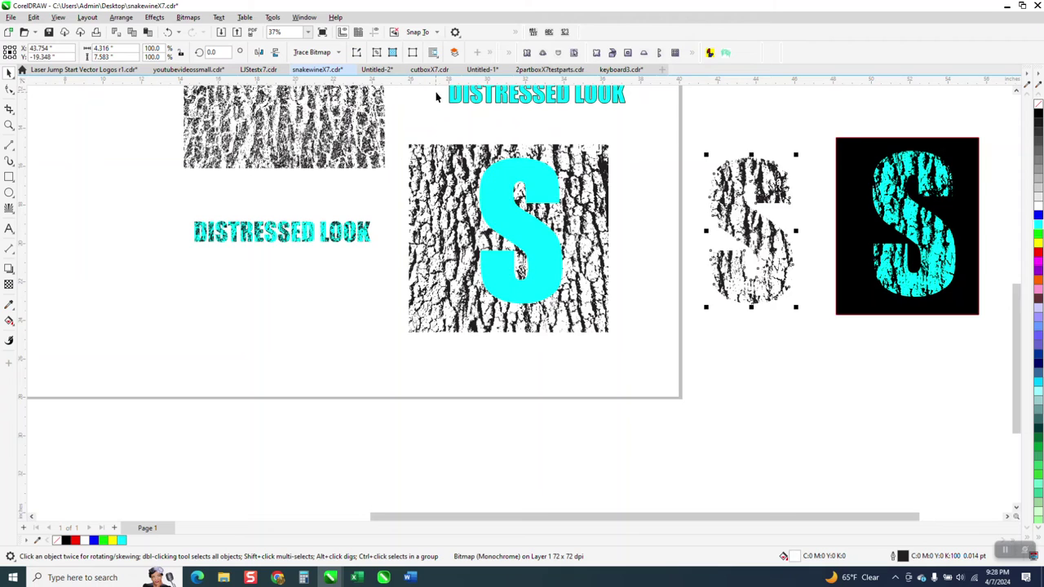
left_click(525, 172)
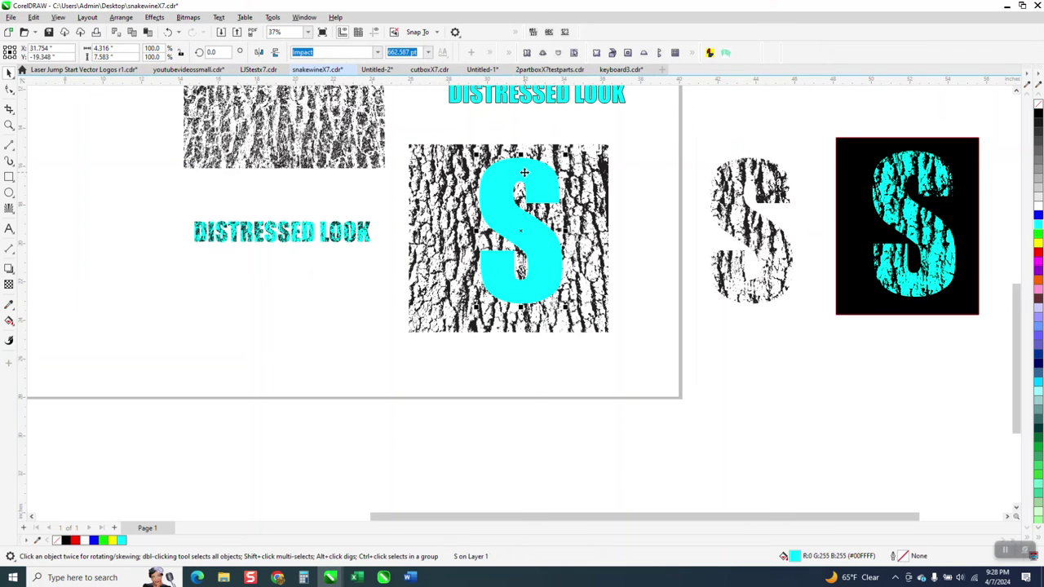
left_click(1037, 106)
Step: Undo the black outline and colour the second bark bitmap S cyan
right_click(1038, 115)
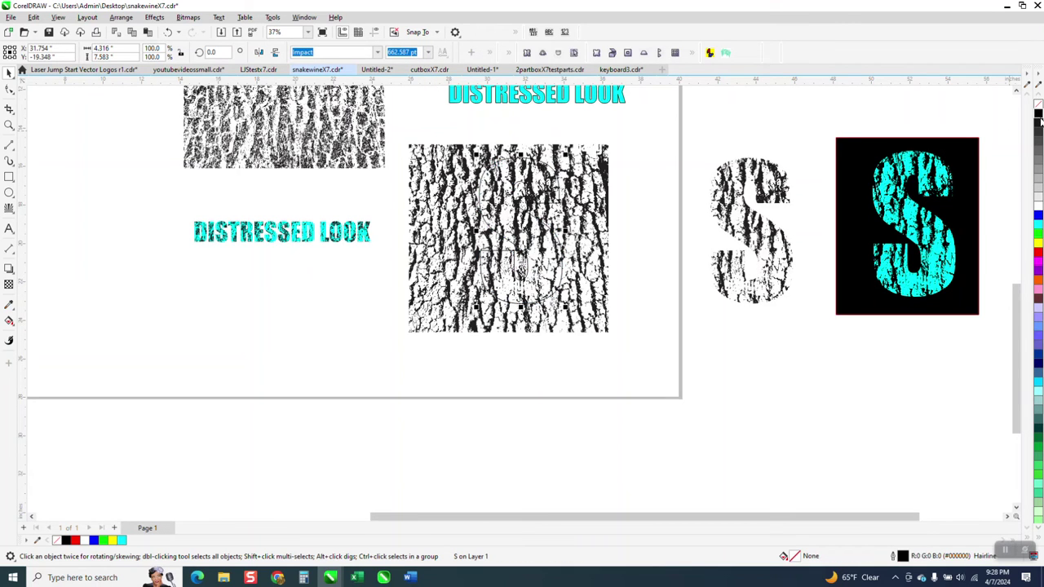
key("ctrl+z")
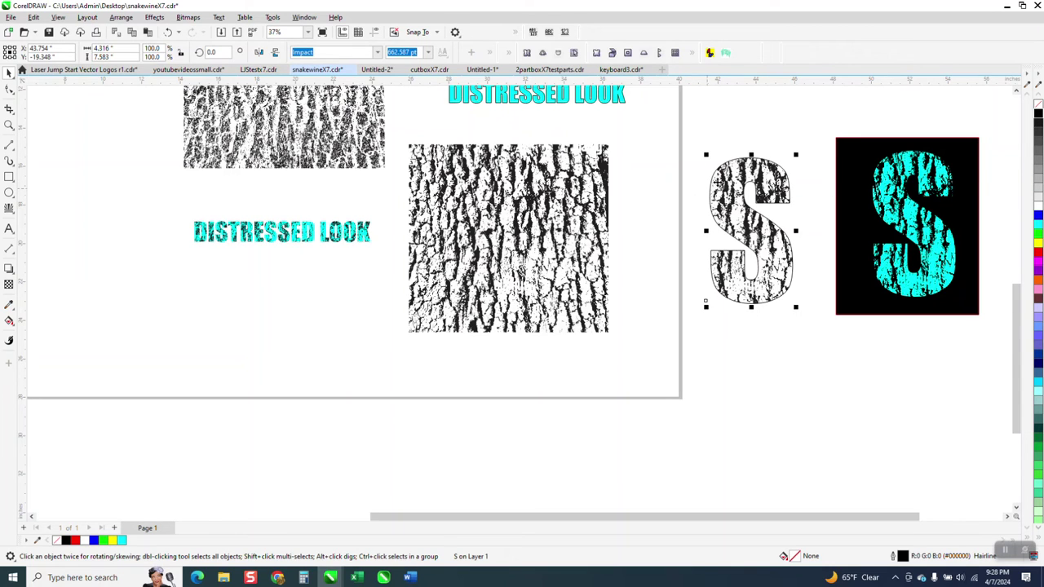
key("ctrl+z")
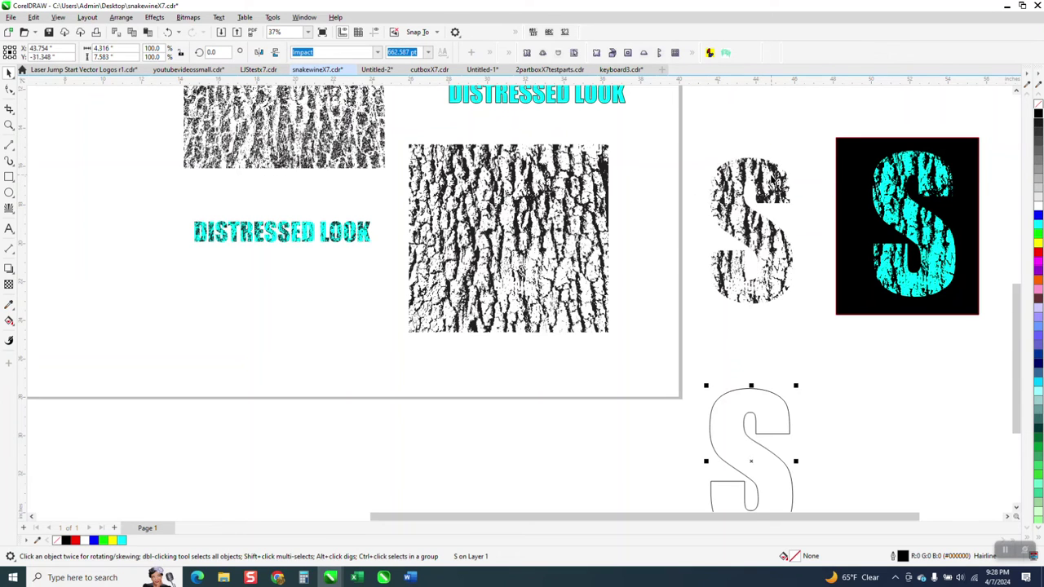
left_click(773, 171)
left_click(1039, 229)
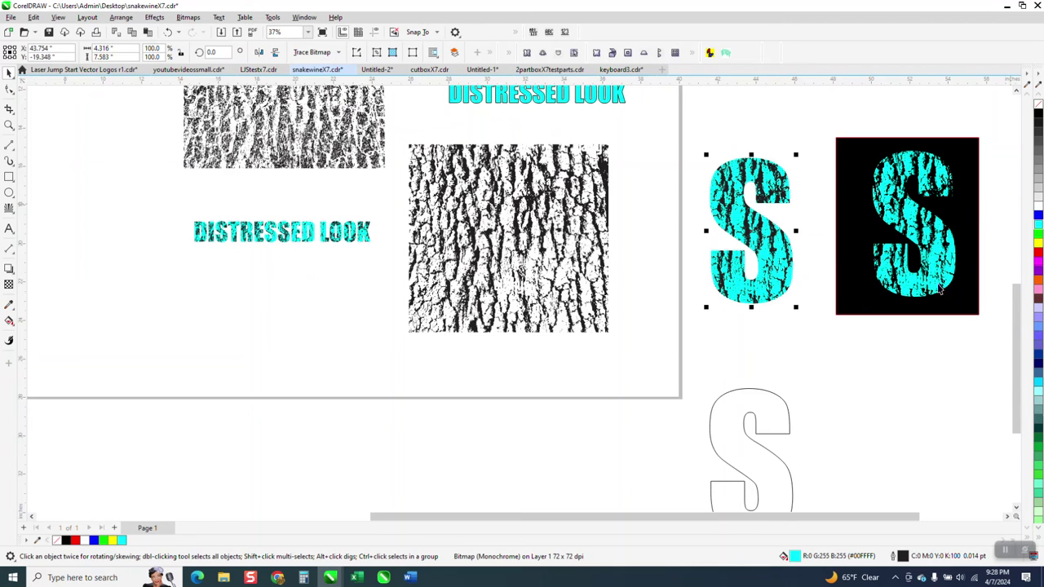
Step: Remove the spare outlined S copy and set the letter's outline to white
left_click(757, 399)
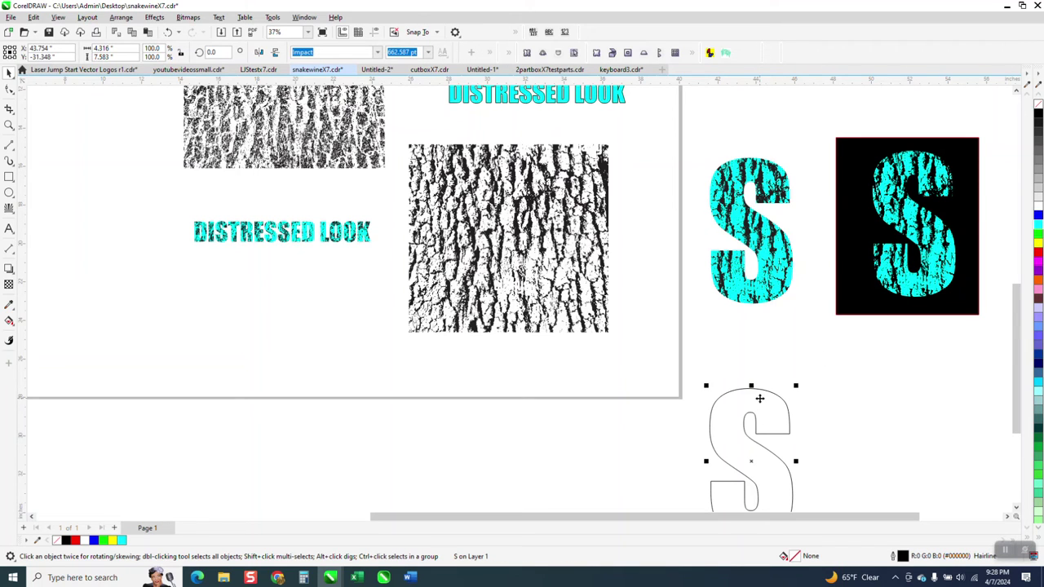
key("Page_Down")
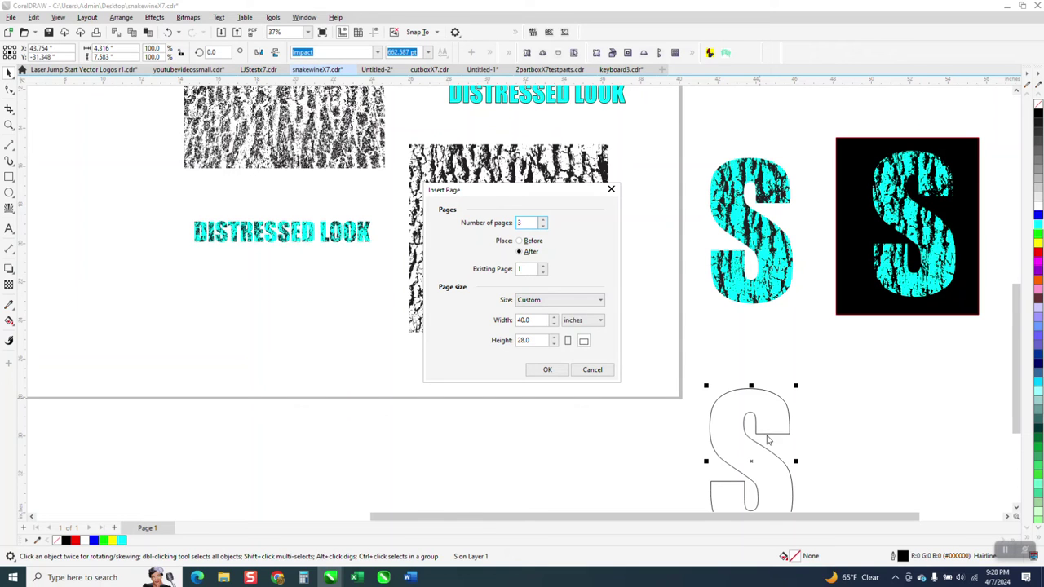
left_click(589, 372)
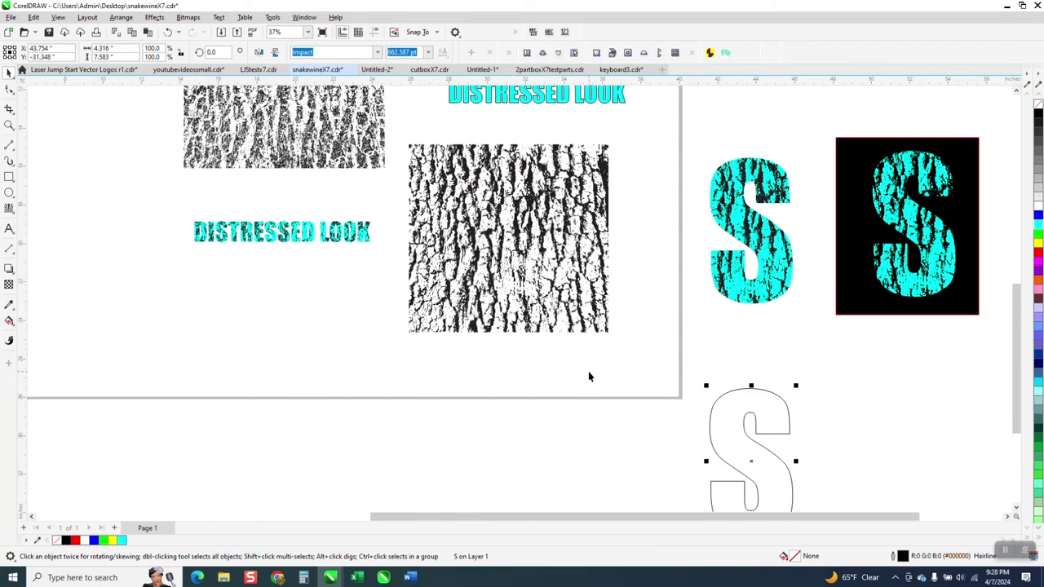
key("ctrl+z")
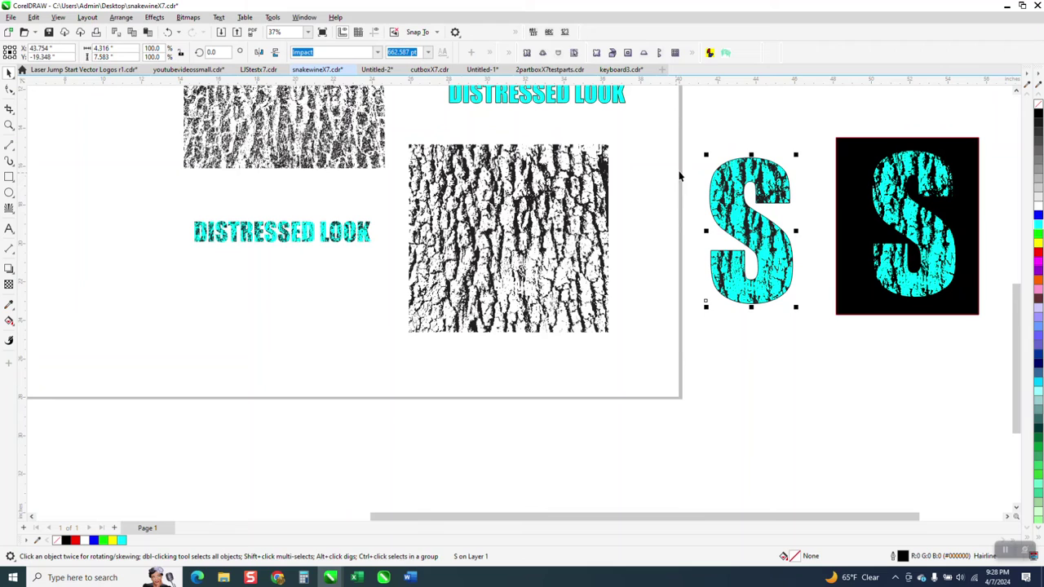
right_click(1038, 227)
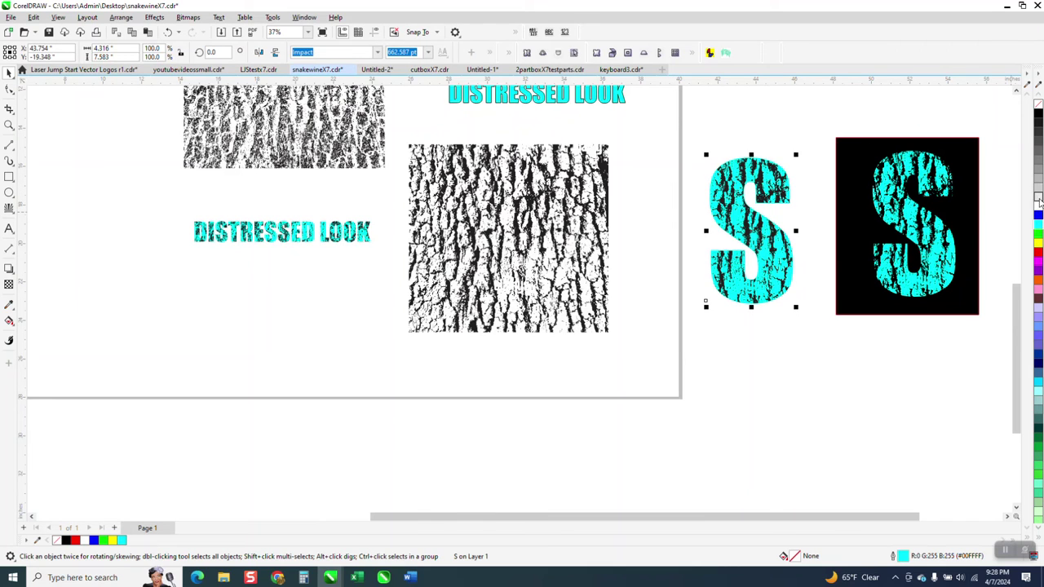
right_click(1038, 214)
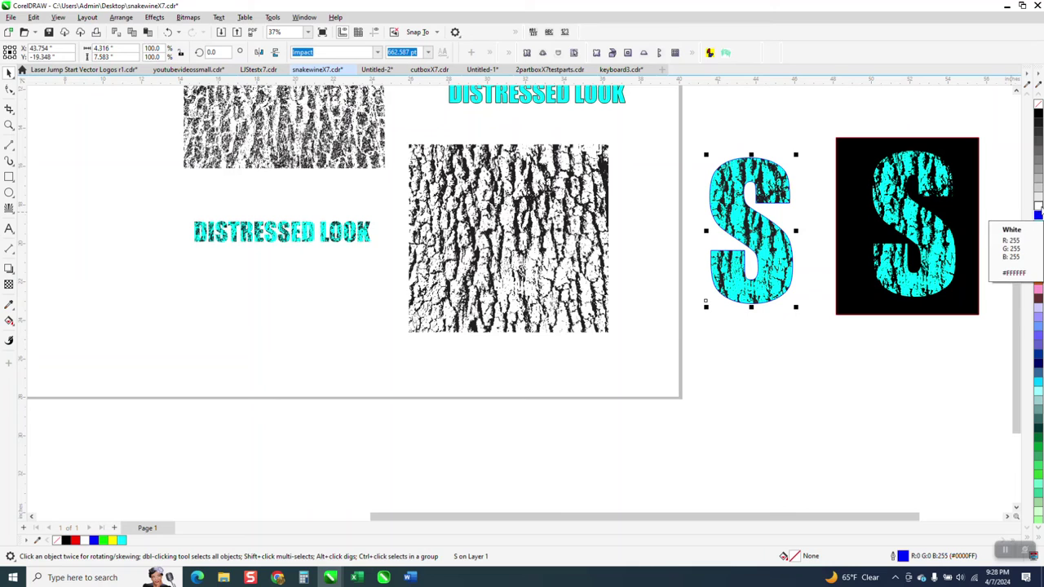
right_click(1038, 205)
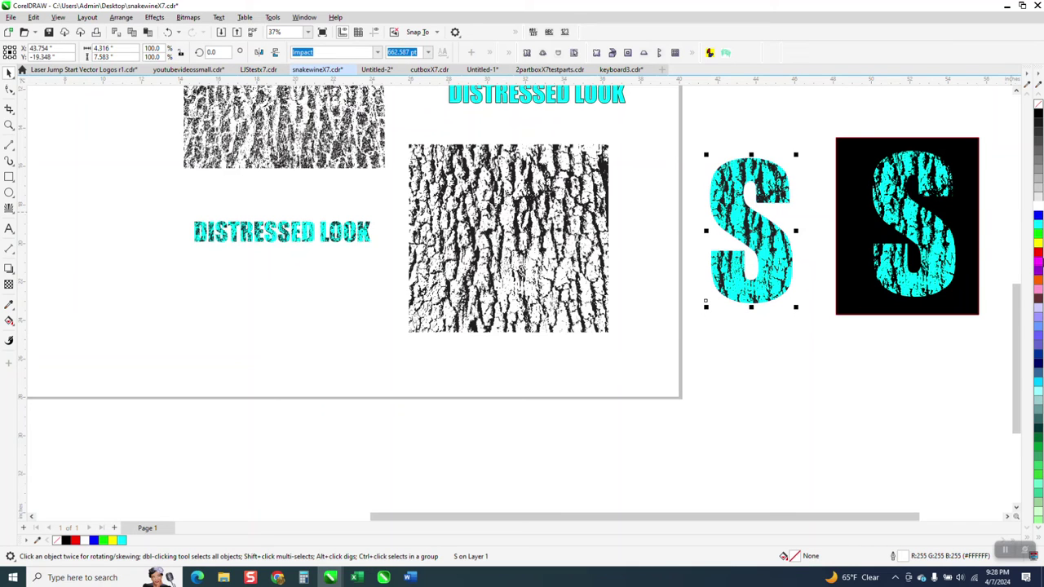
Step: Slide the black rectangle behind the left cyan bark S, zoom in on it, and select the S
left_click_drag(866, 213, 699, 214)
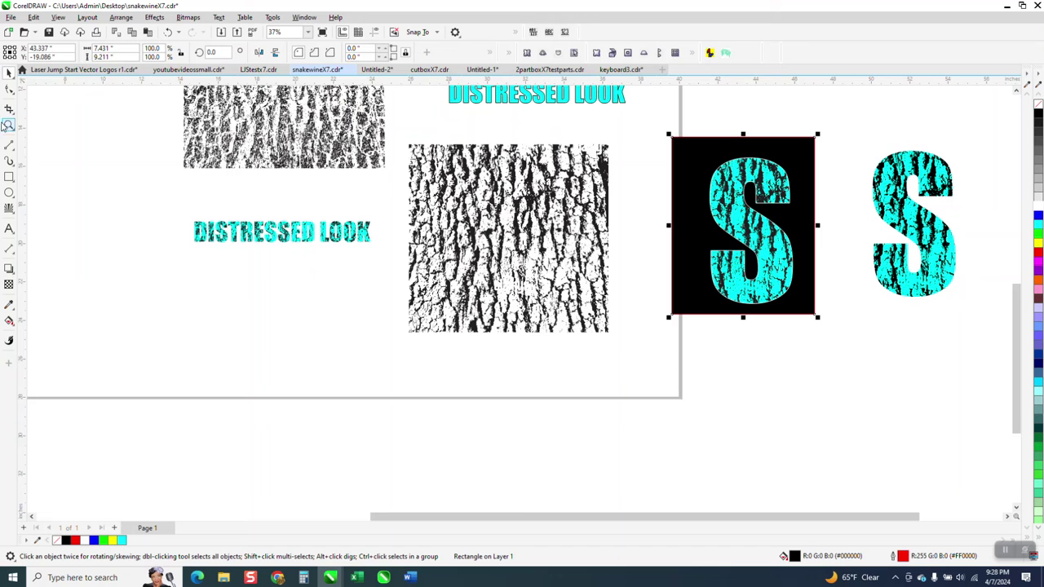
left_click(625, 206)
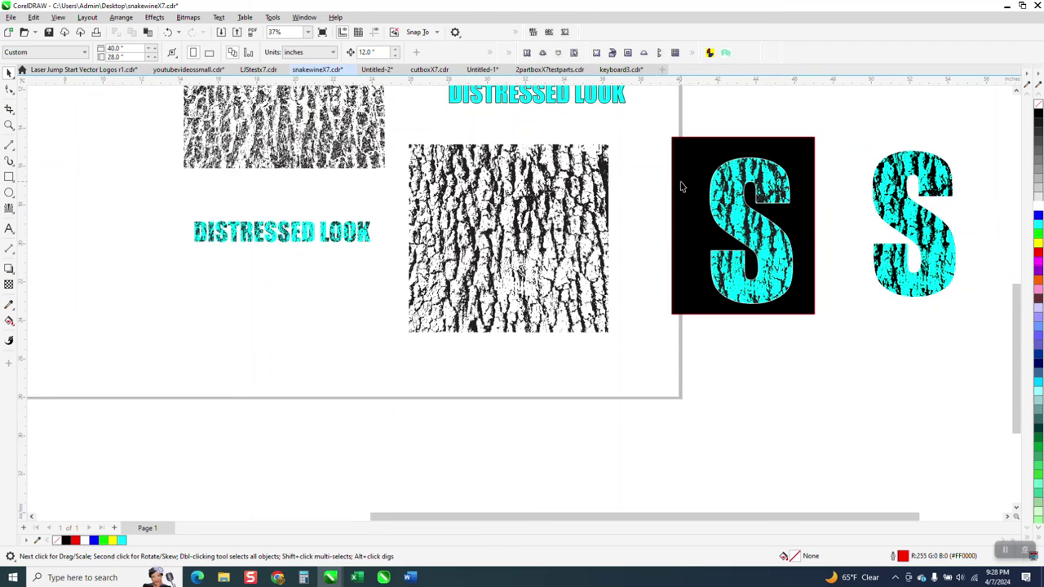
left_click(9, 125)
left_click_drag(684, 145, 820, 318)
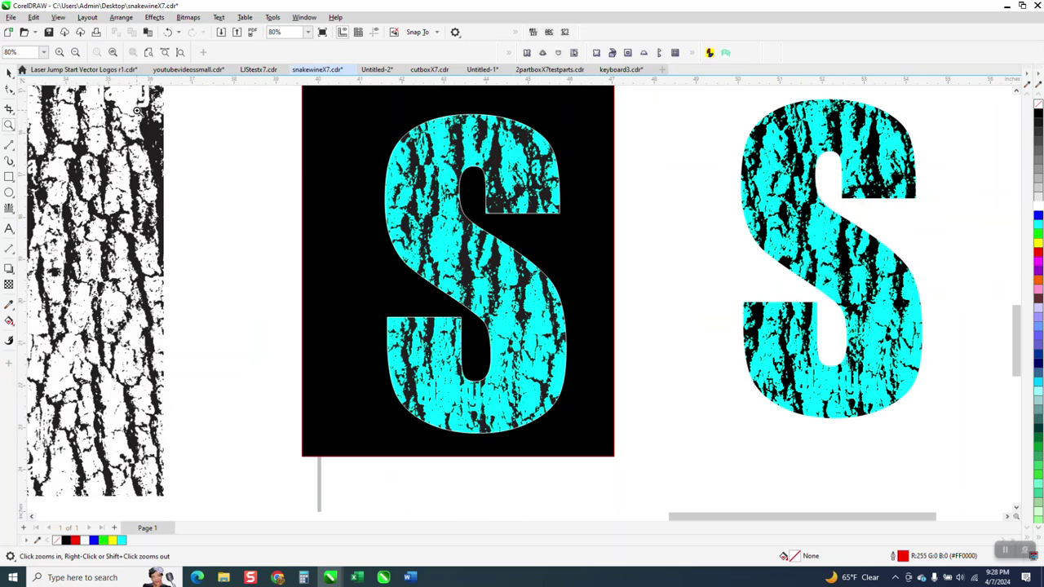
left_click(9, 73)
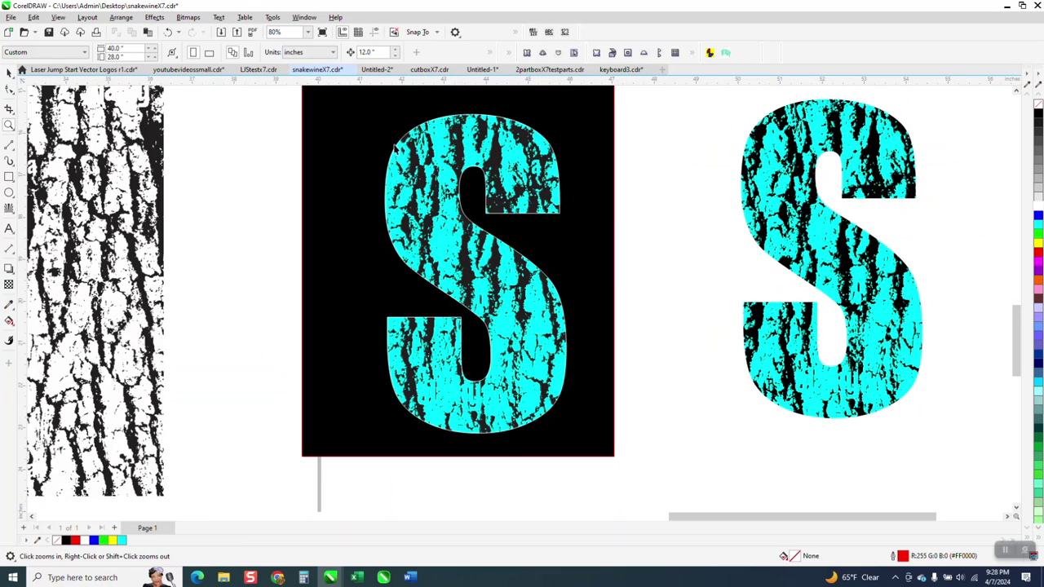
left_click(561, 163)
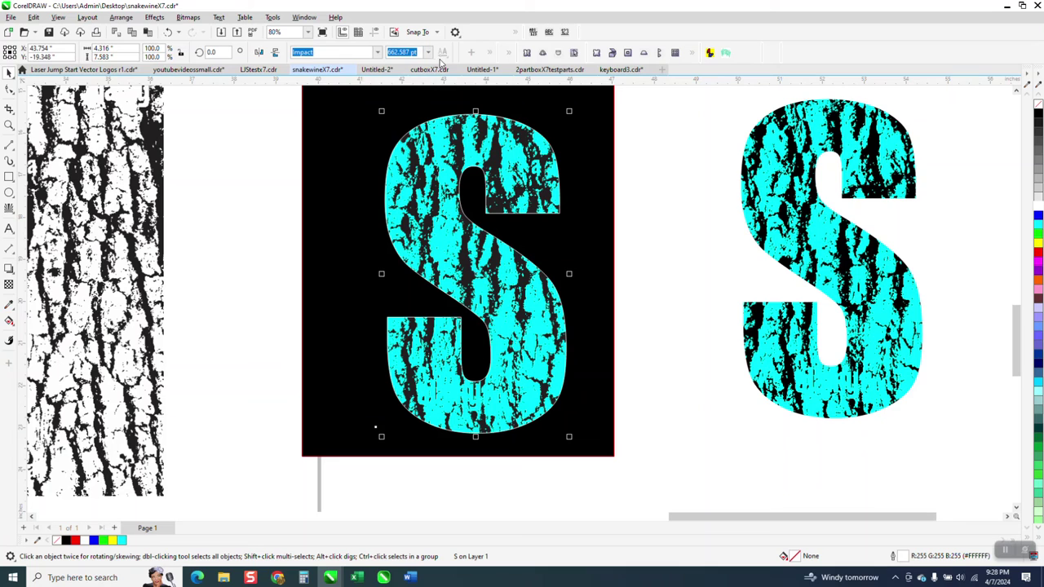
left_click(121, 17)
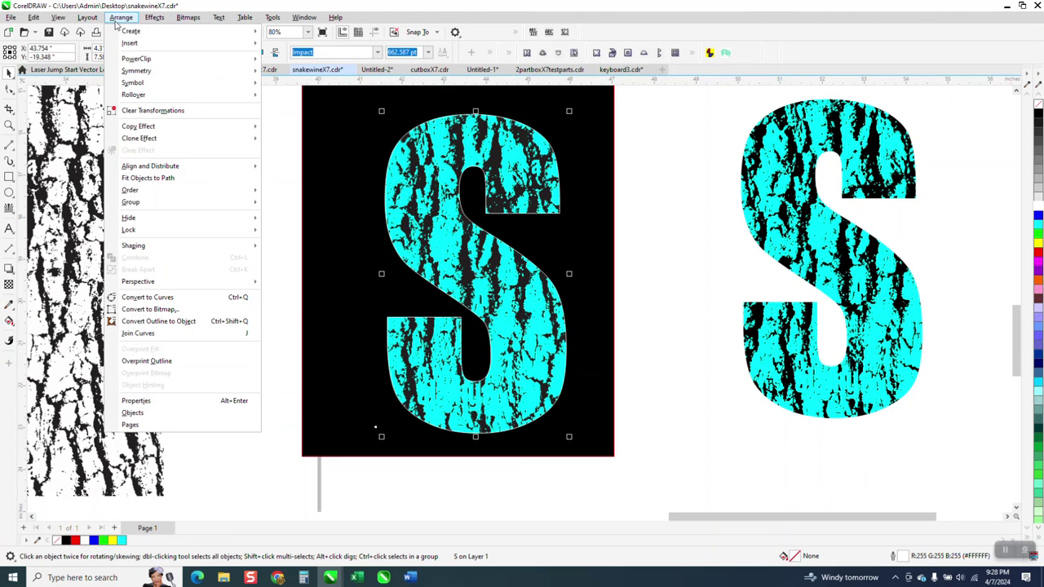
Step: Convert the S to curves and set its outline width to 4.0 pt
left_click(151, 297)
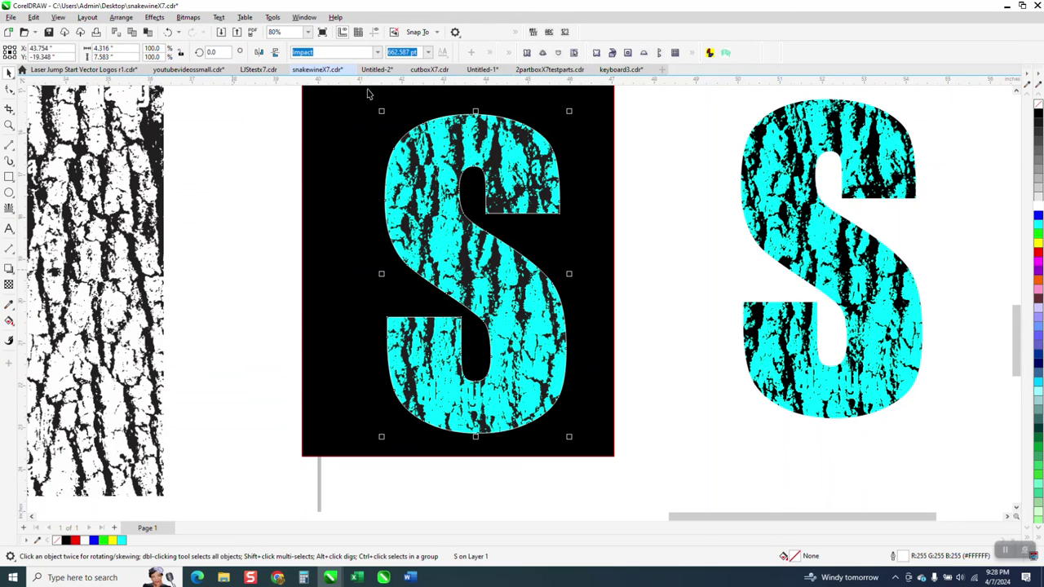
left_click(342, 52)
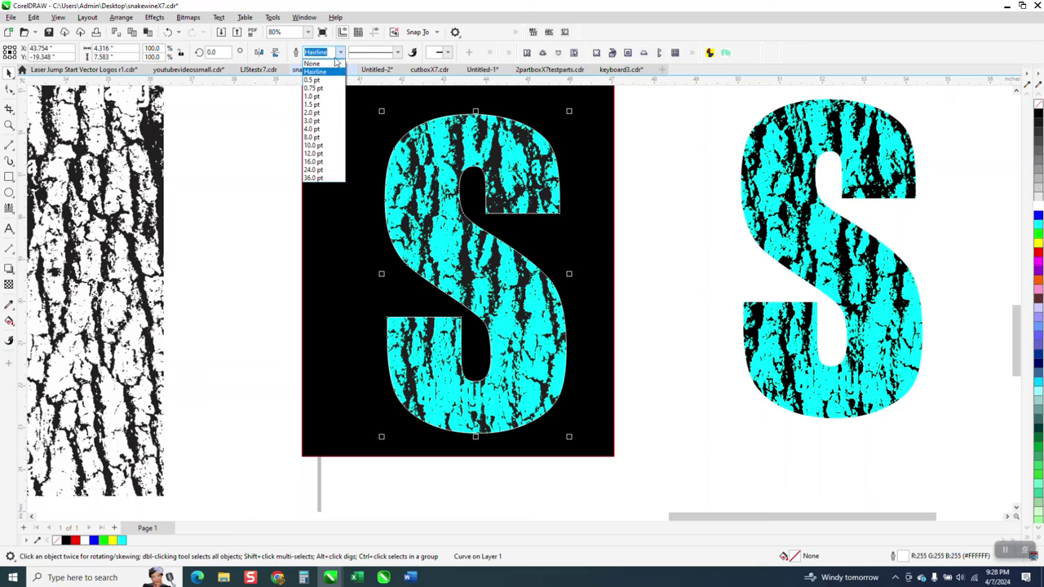
left_click(322, 148)
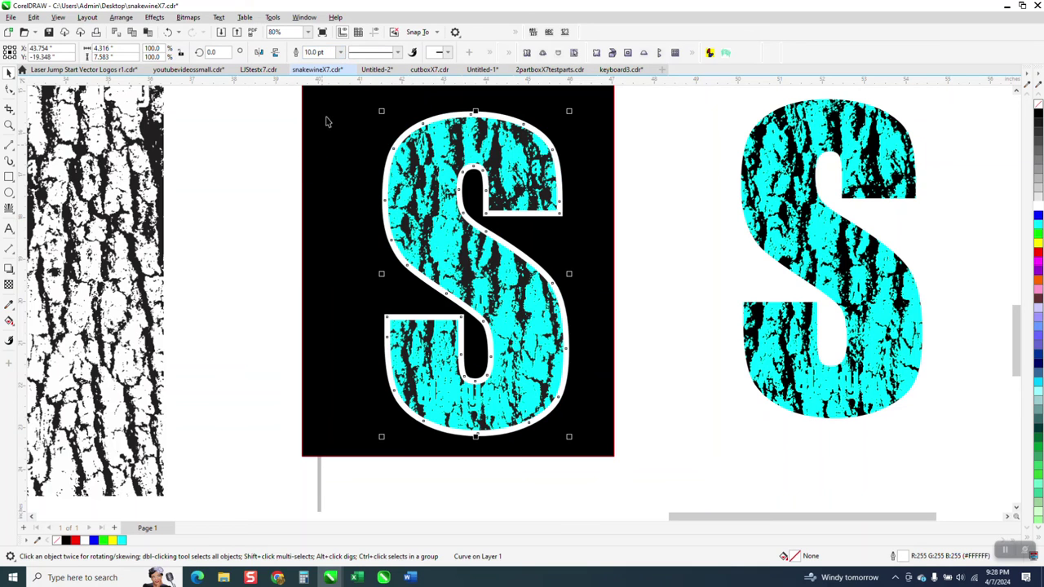
left_click(342, 52)
left_click(318, 128)
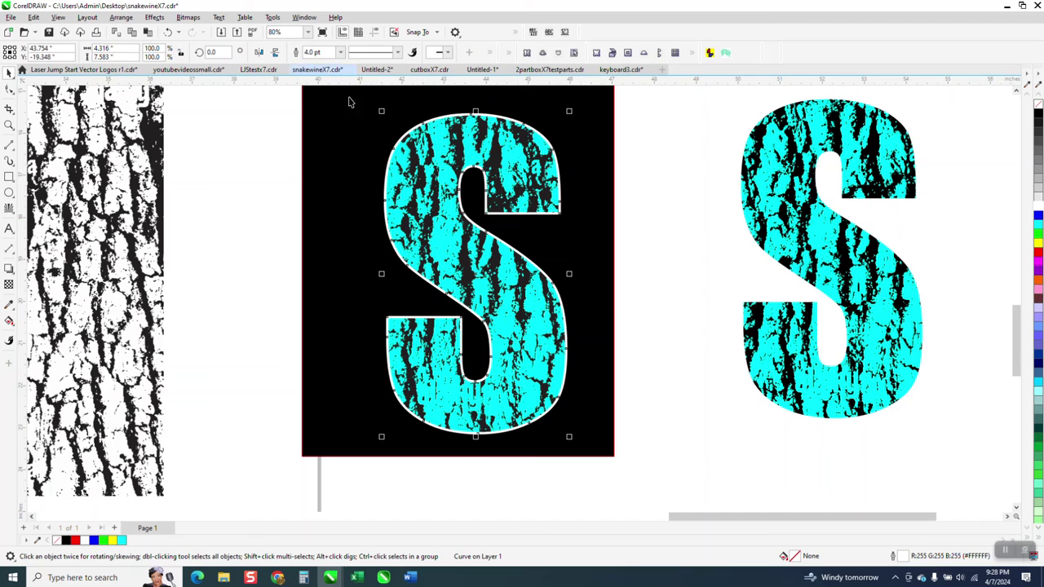
left_click(9, 125)
left_click(535, 259)
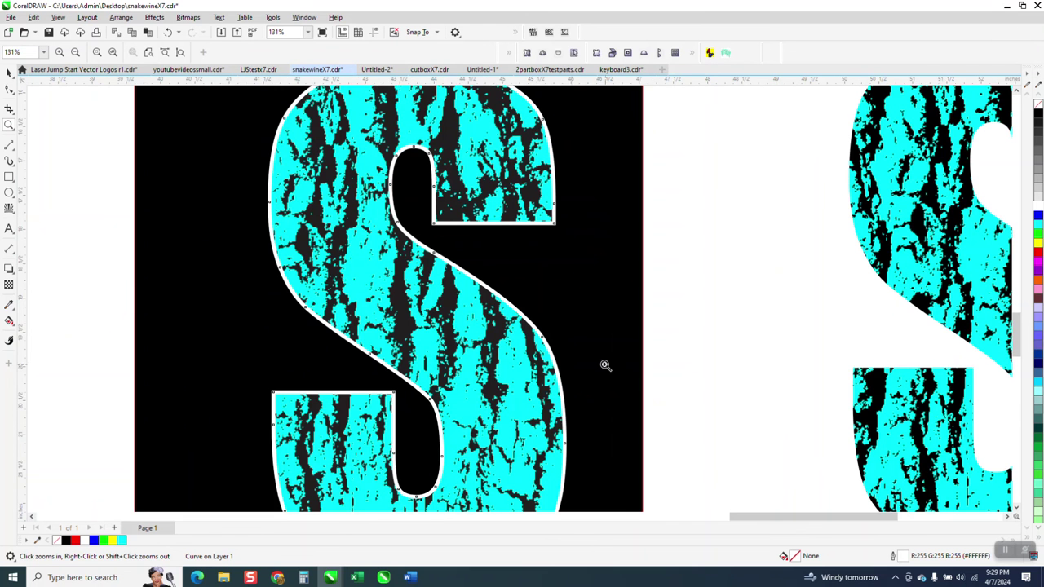
scroll(527, 299, "down", 2)
scroll(525, 300, "down", 2)
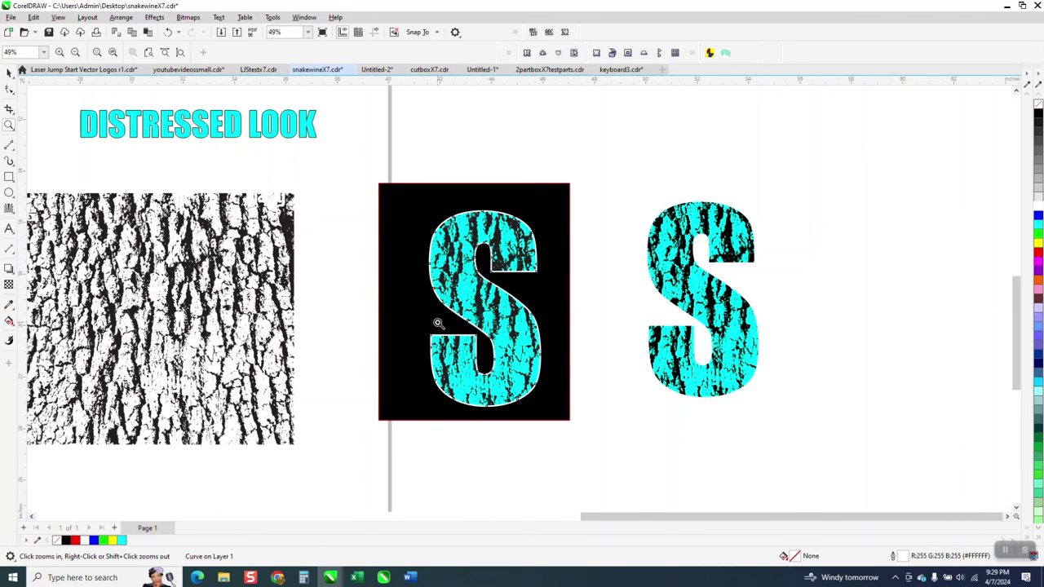
scroll(267, 300, "down", 1)
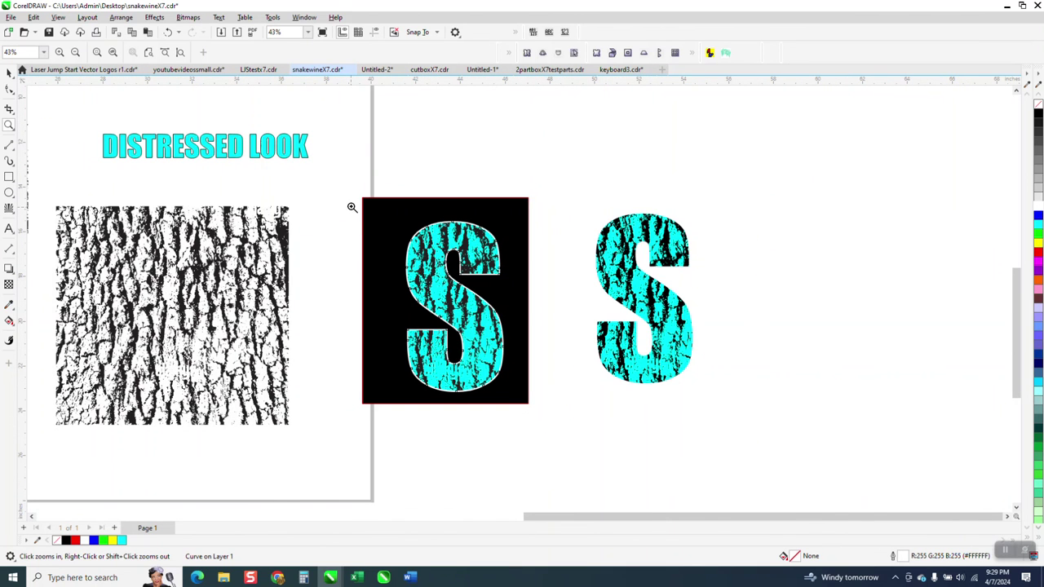
left_click_drag(359, 200, 568, 415)
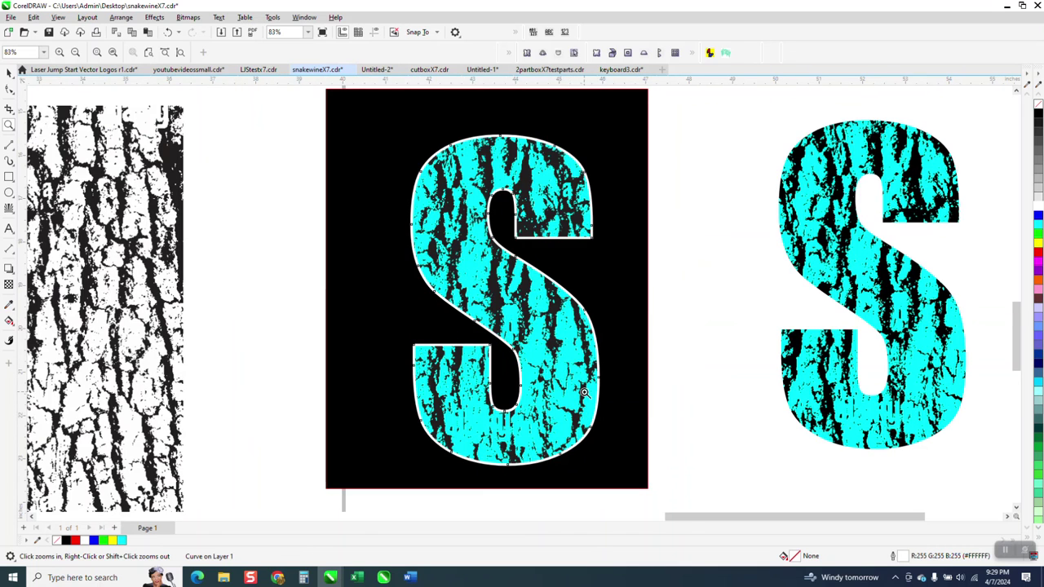